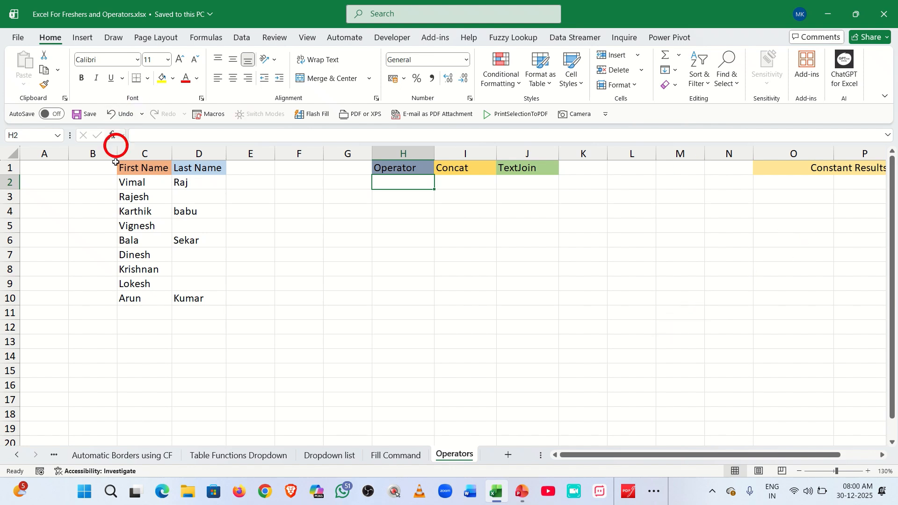
# Enter the formula =C2&D2 in H2 under Operator to join the first and last names.
pyautogui.moveTo(132, 184); pyautogui.dragTo(203, 299)
pyautogui.click(401, 181)
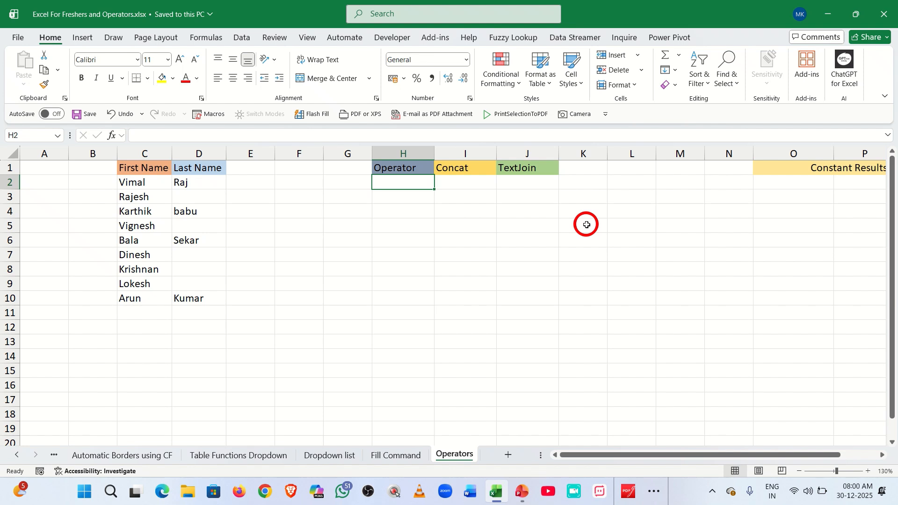
pyautogui.write('=')
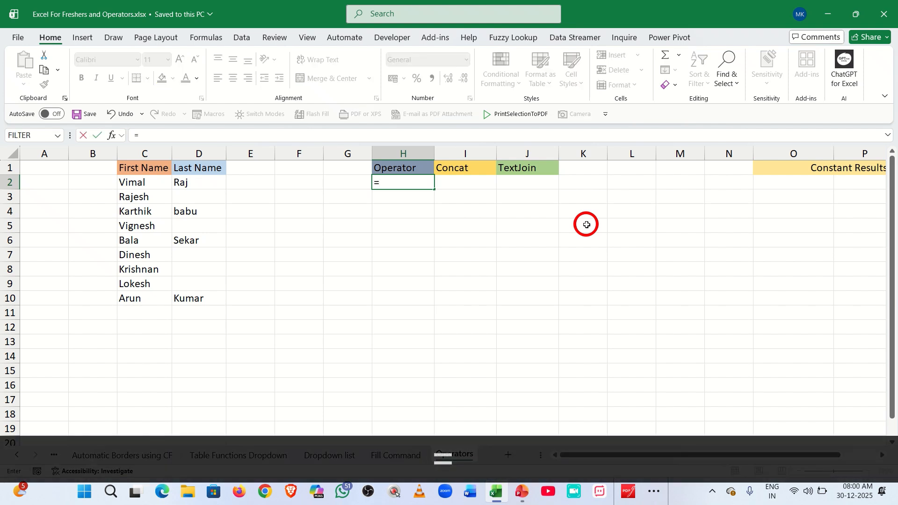
pyautogui.click(137, 182)
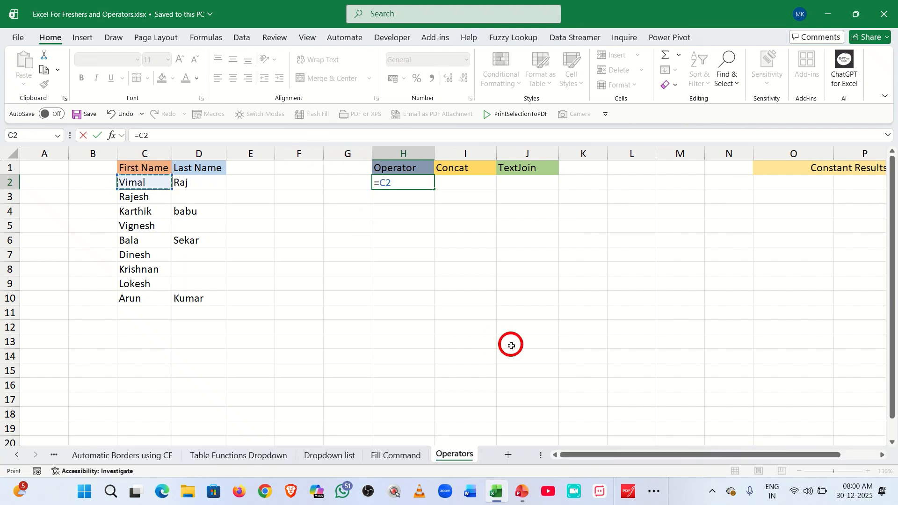
pyautogui.write('&')
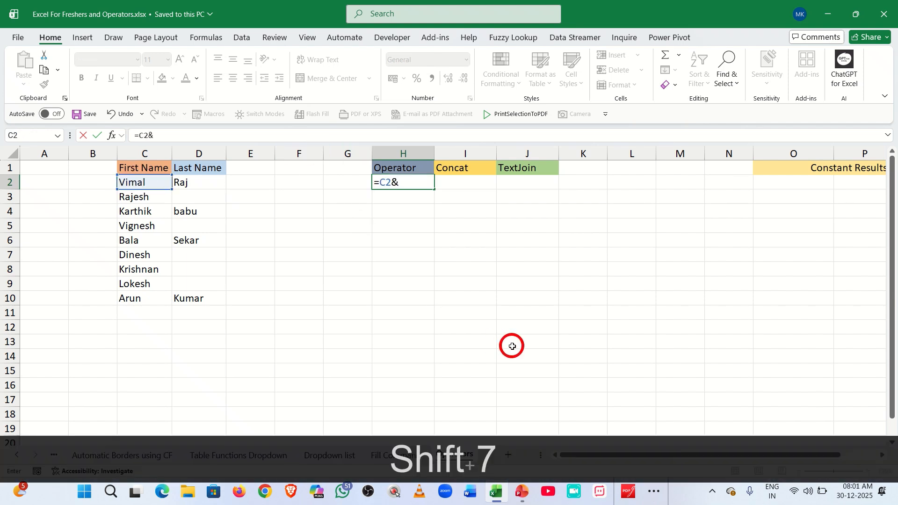
pyautogui.press('Left')
pyautogui.press('Left')
pyautogui.press('Left')
pyautogui.press('Left')
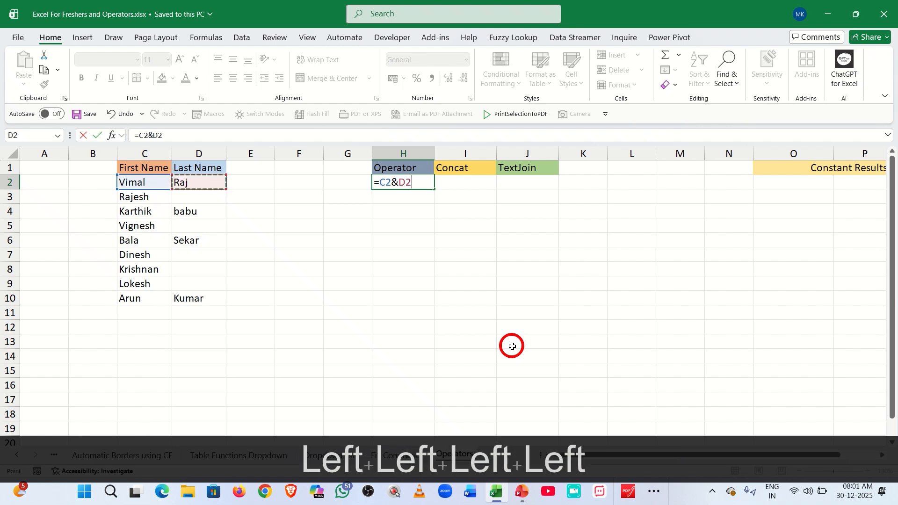
pyautogui.press('Return')
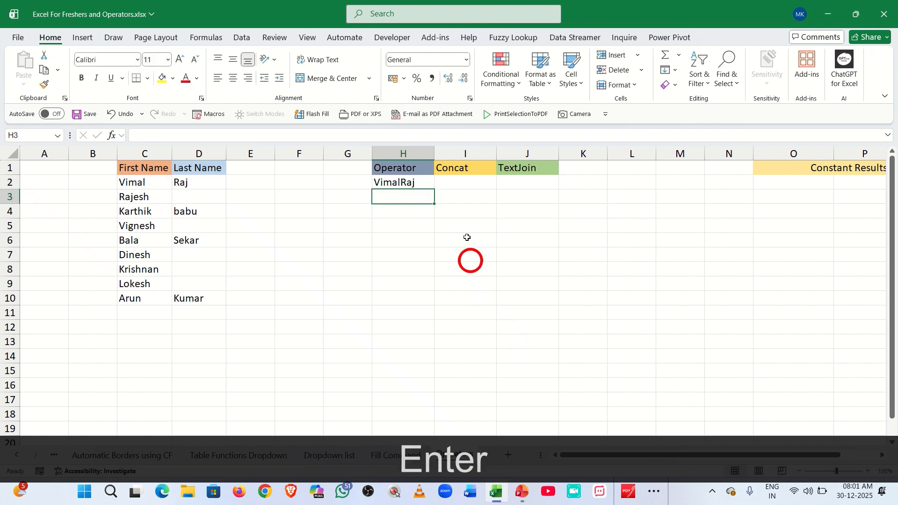
# Edit the H2 formula to =C2&" "&D2 so a space separates the two names.
pyautogui.click(398, 183)
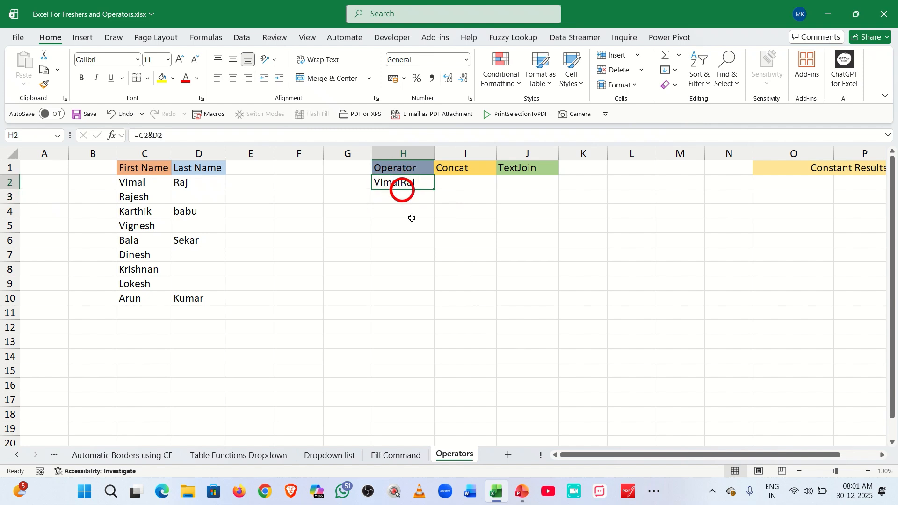
pyautogui.doubleClick(409, 184)
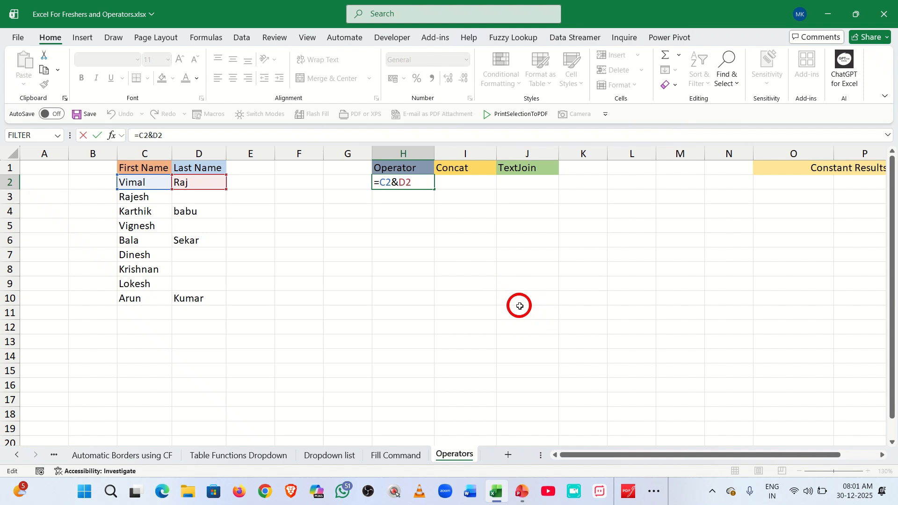
pyautogui.write('"')
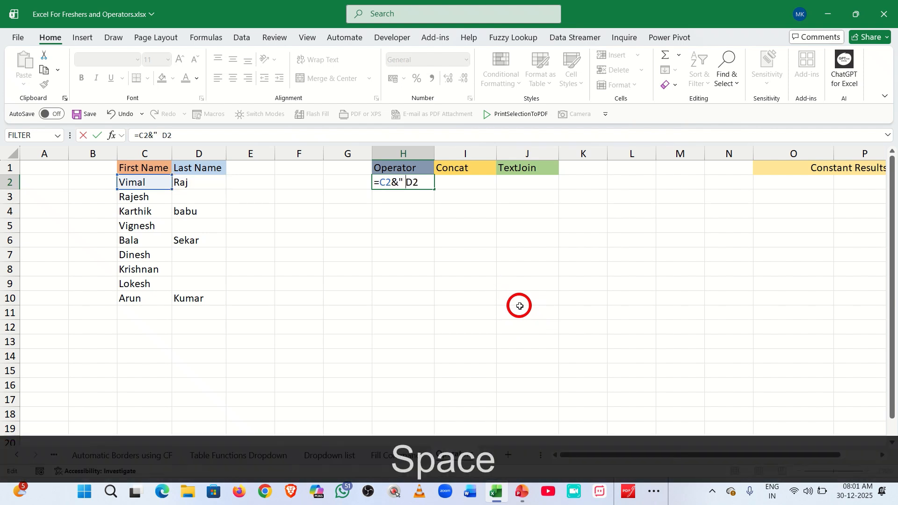
pyautogui.write(' "')
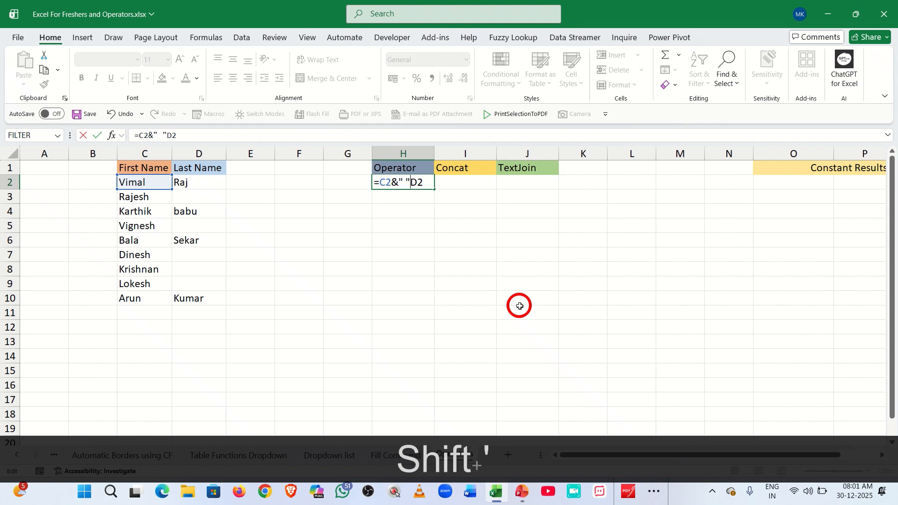
pyautogui.write('&')
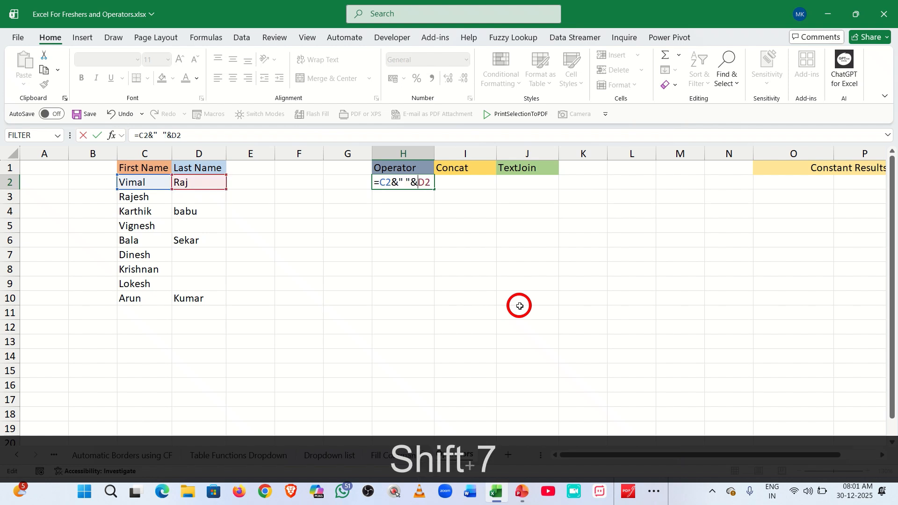
pyautogui.press('Return')
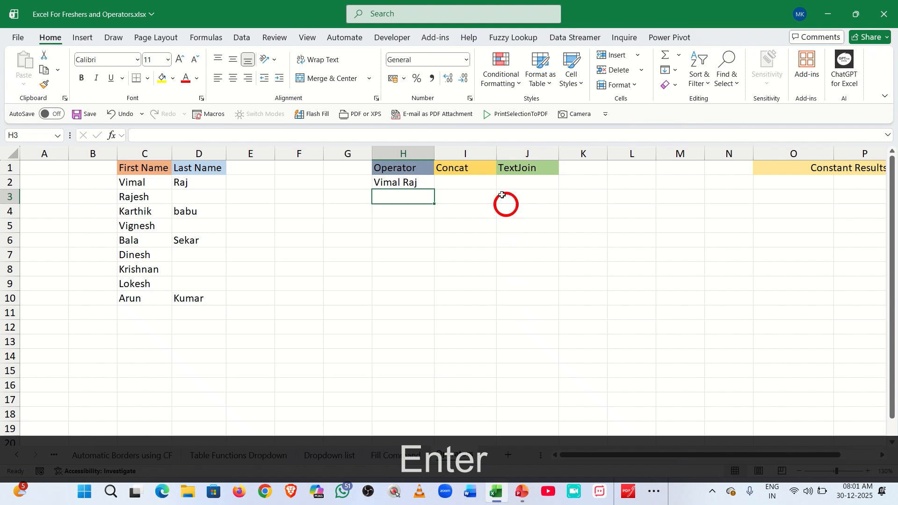
# Enter the formula =CONCAT(C2,D2) in I2 under Concat to join the two names.
pyautogui.click(473, 183)
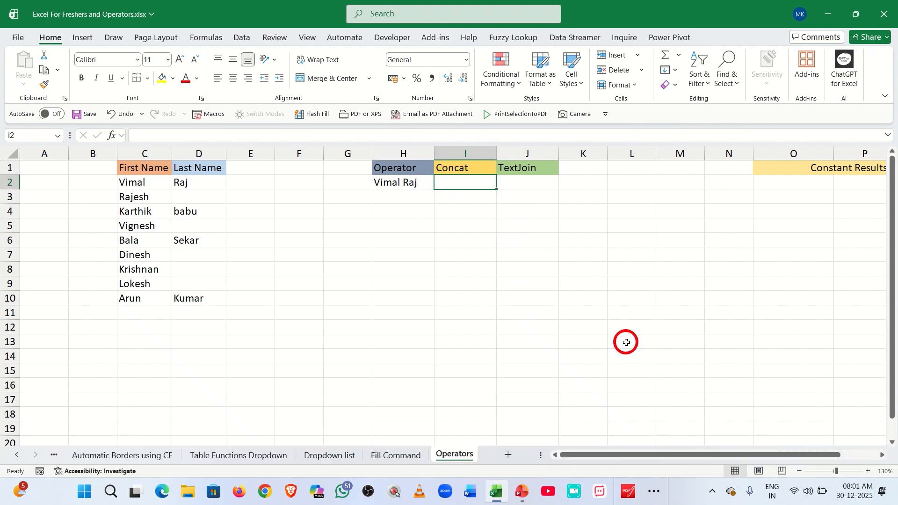
pyautogui.write('=')
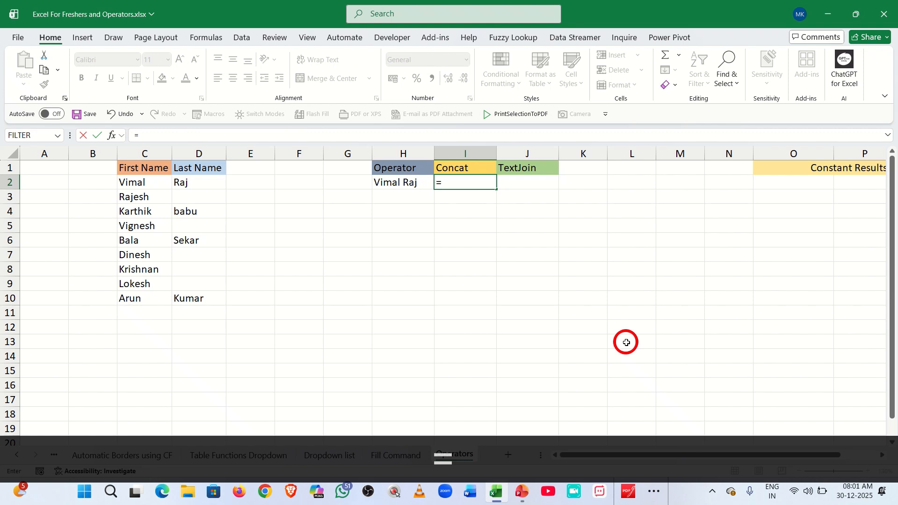
pyautogui.write('conc')
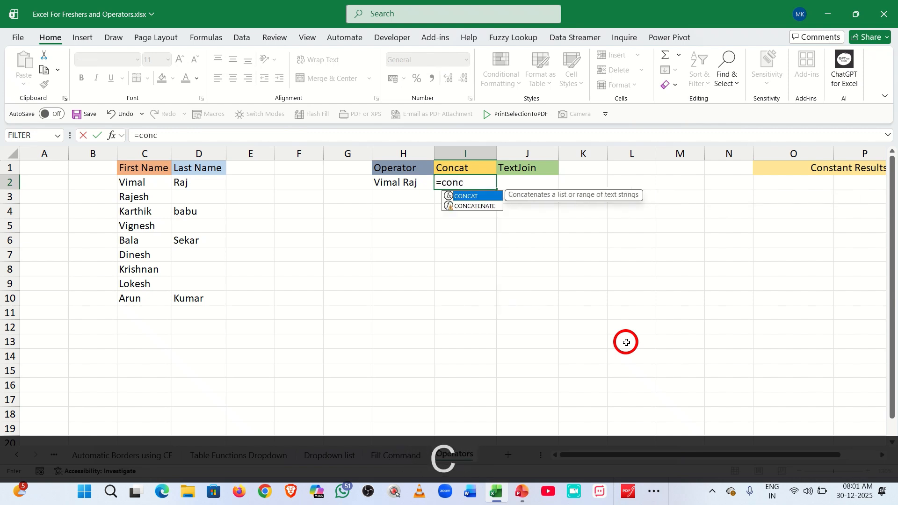
pyautogui.press('Tab')
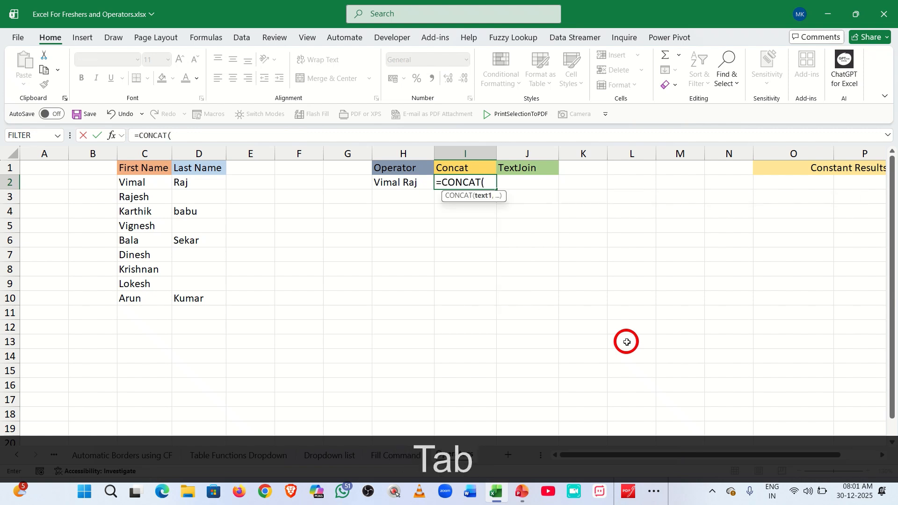
pyautogui.click(150, 182)
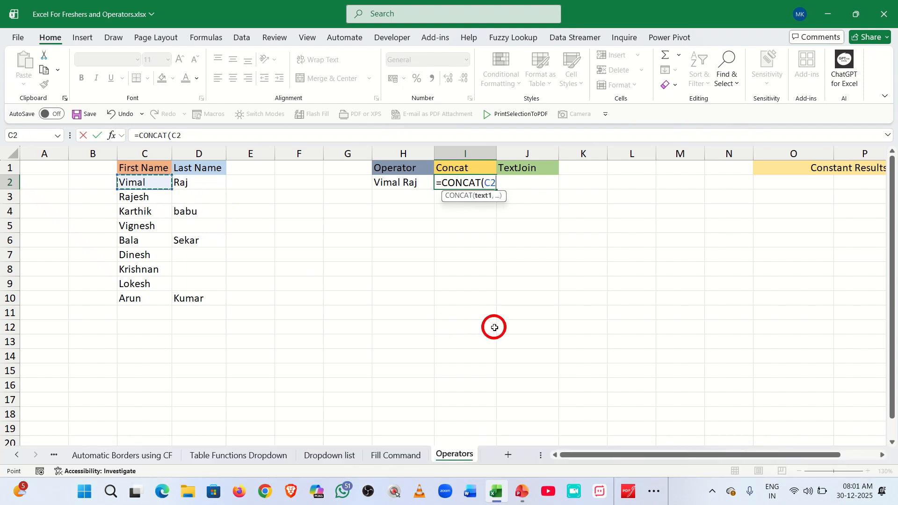
pyautogui.write(',')
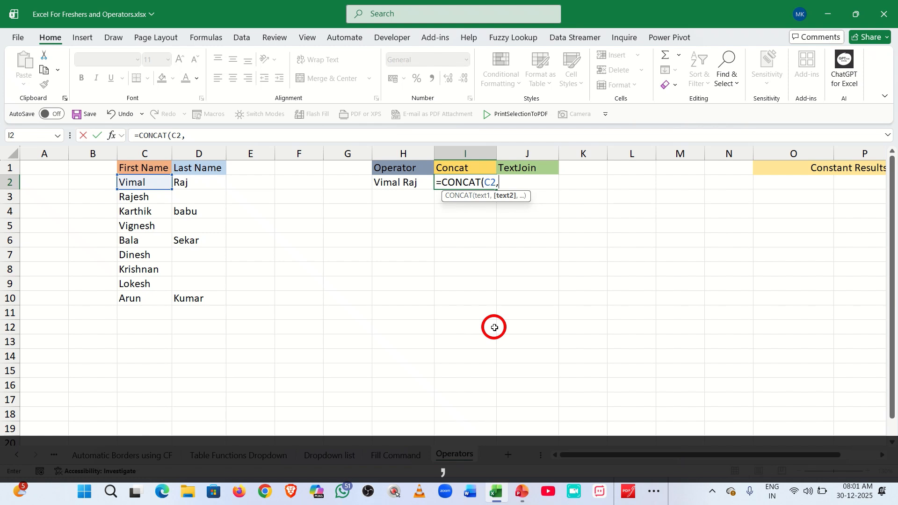
pyautogui.press('Left')
pyautogui.press('Left')
pyautogui.press('Left')
pyautogui.press('Left')
pyautogui.press('Left')
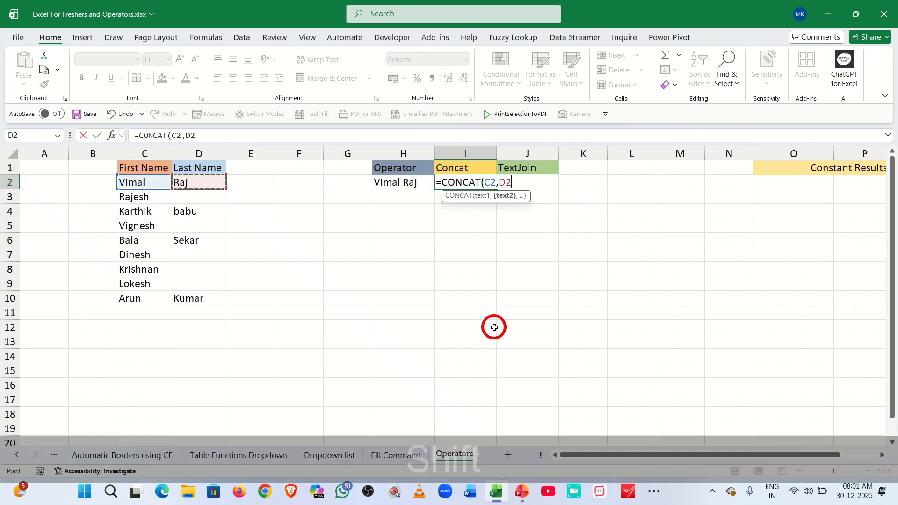
pyautogui.write(')')
pyautogui.press('Return')
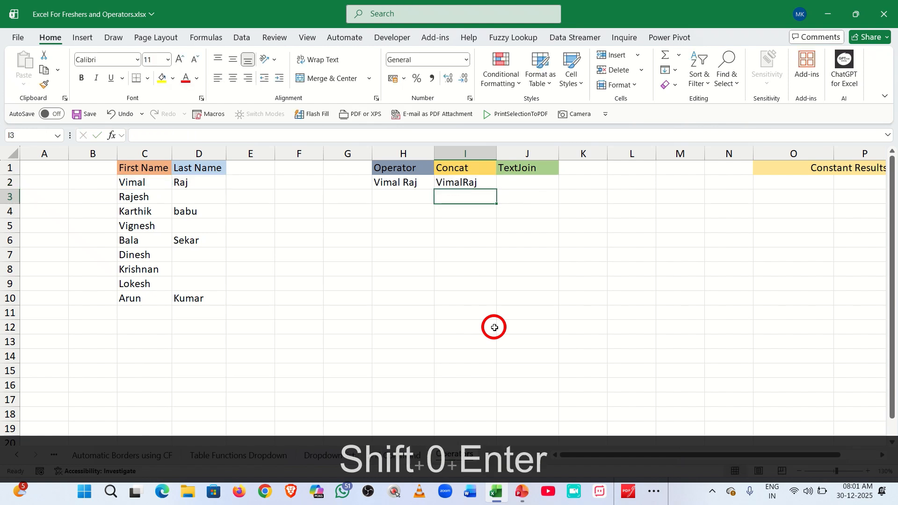
# Insert a space argument in the I2 formula, making it =CONCAT(C2," ",D2).
pyautogui.click(476, 179)
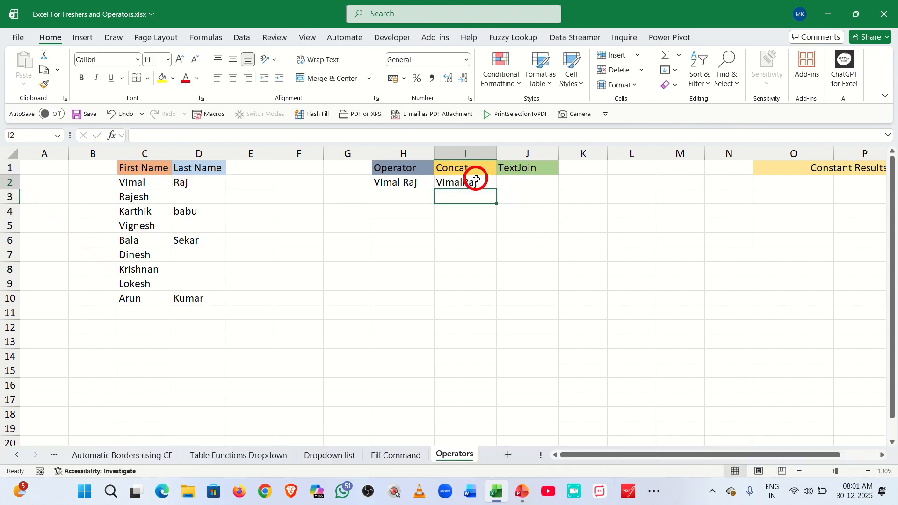
pyautogui.doubleClick(476, 180)
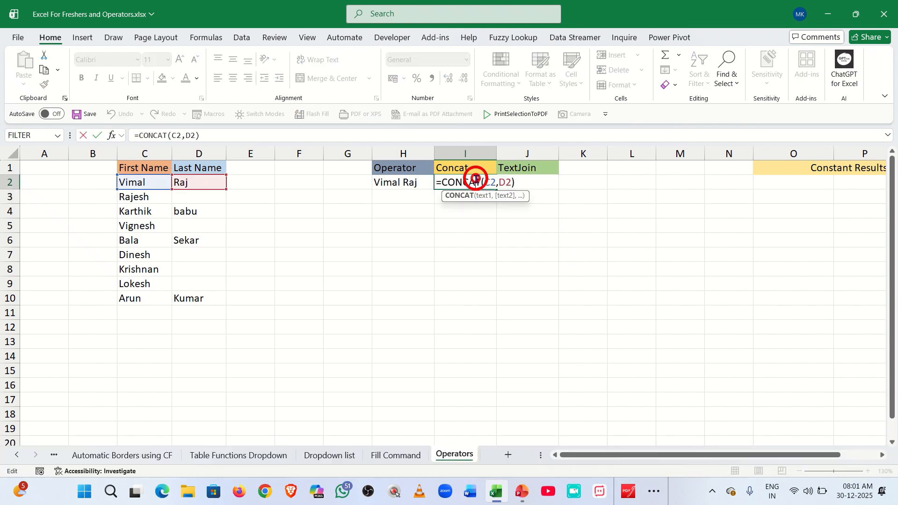
pyautogui.click(500, 183)
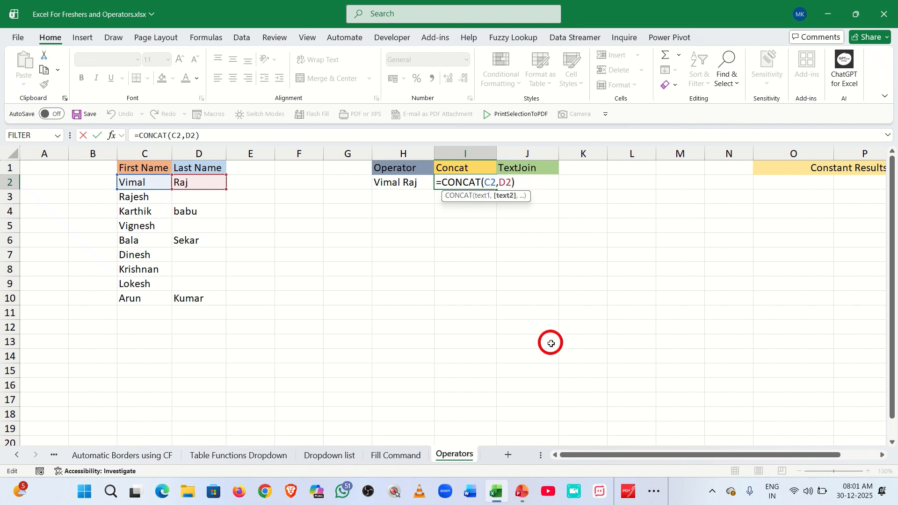
pyautogui.write('" ')
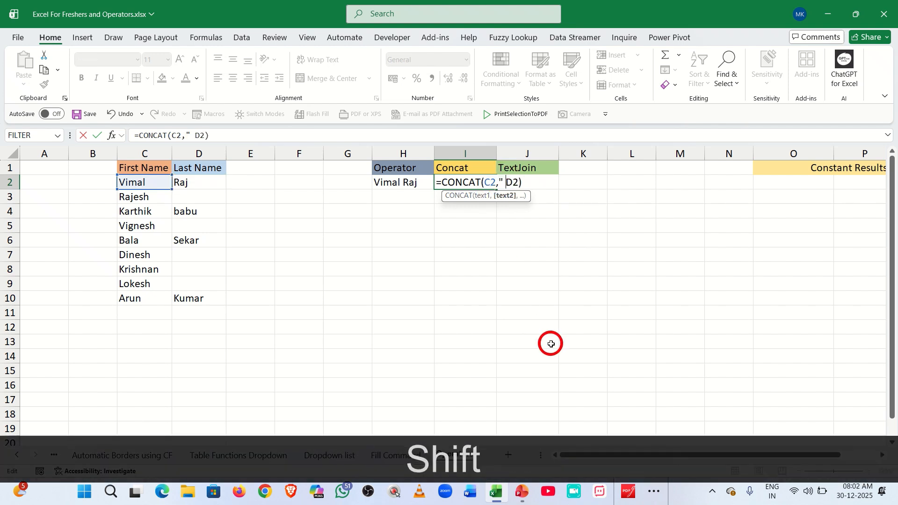
pyautogui.write('",')
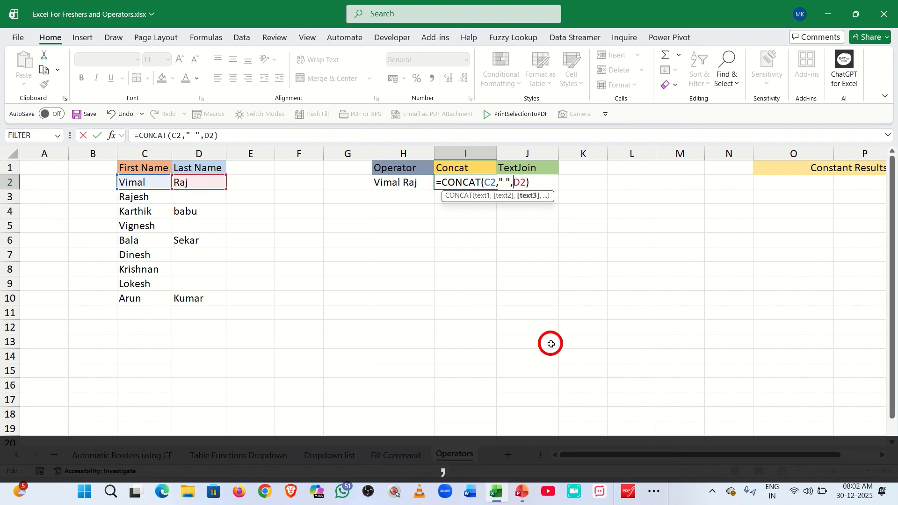
pyautogui.press('Return')
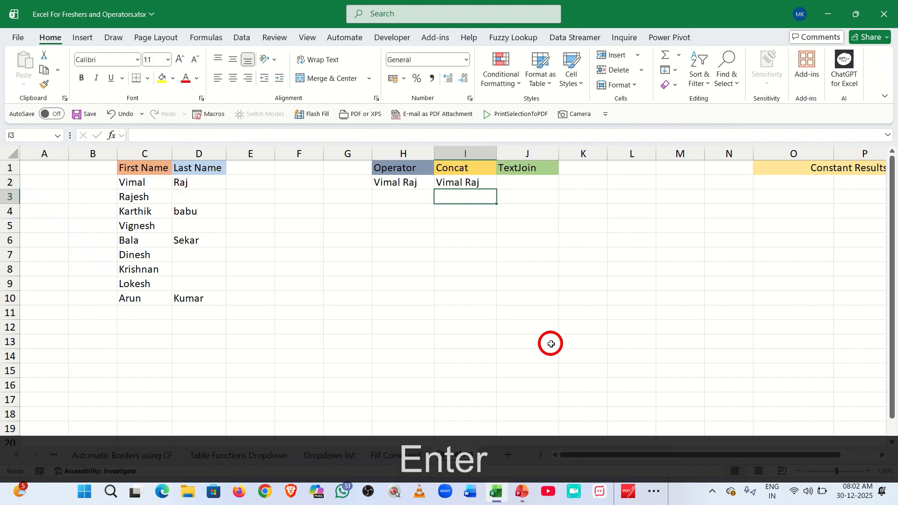
pyautogui.click(480, 181)
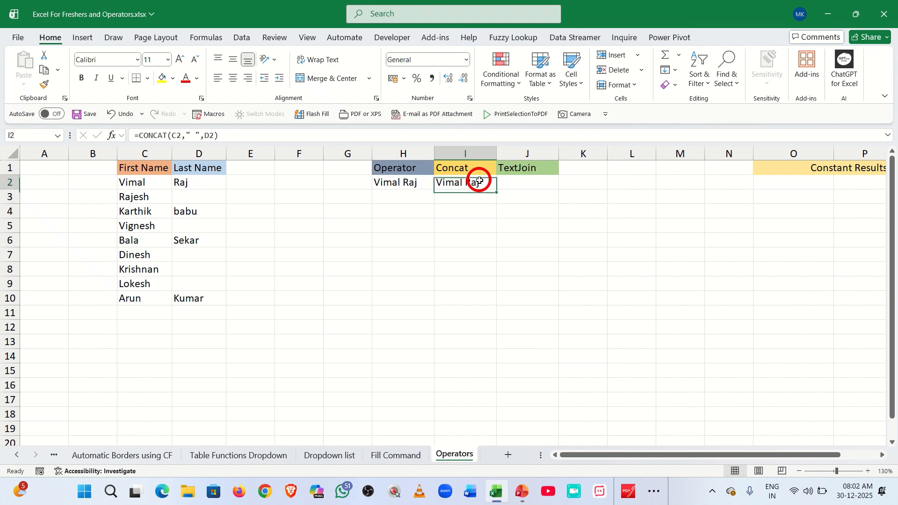
# Start a TEXTJOIN formula in J2 under TextJoin with a space as delimiter and TRUE to ignore empty cells.
pyautogui.click(552, 181)
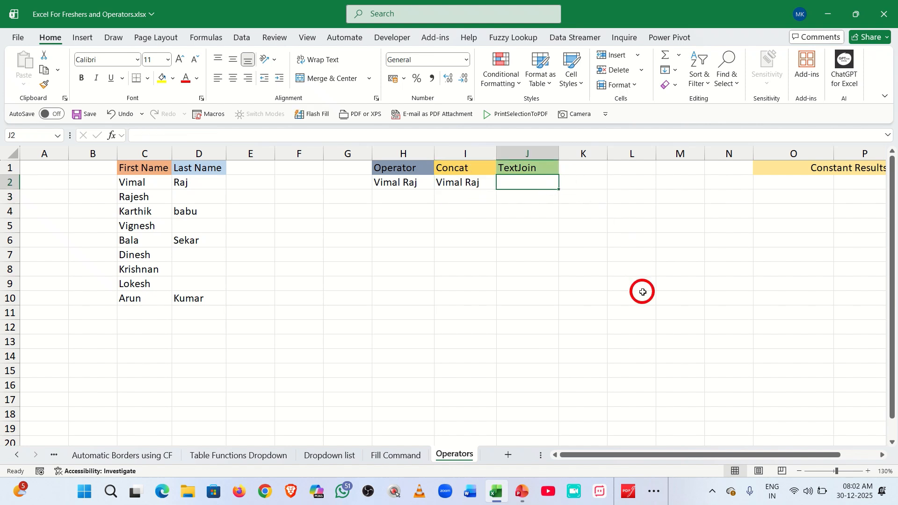
pyautogui.write('=te')
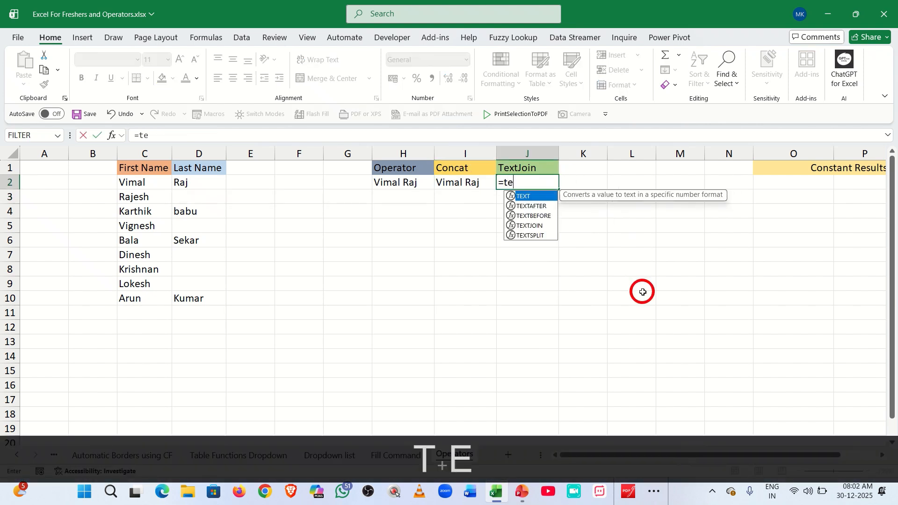
pyautogui.write('xt')
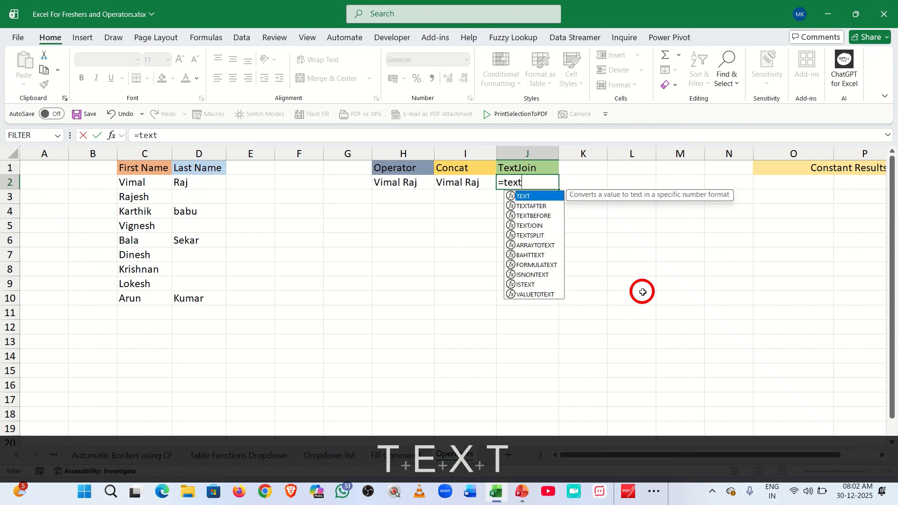
pyautogui.press('Down')
pyautogui.press('Down')
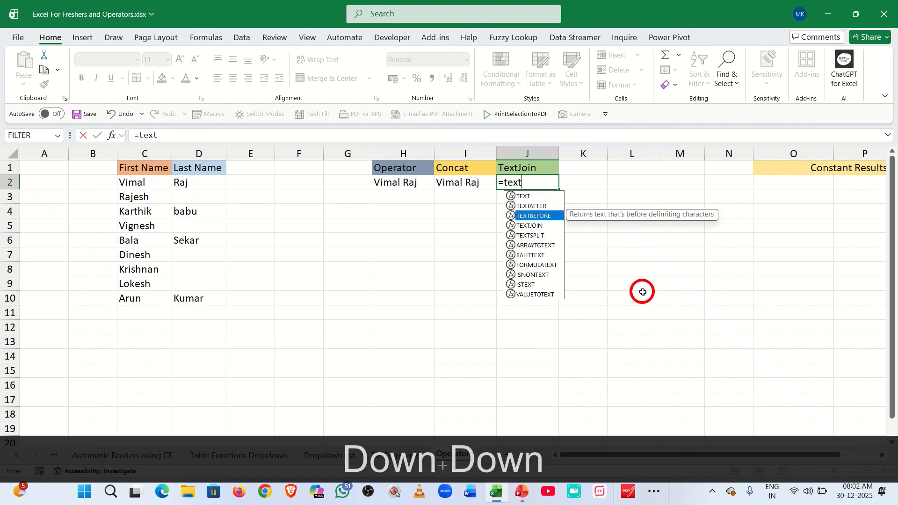
pyautogui.press('Down')
pyautogui.press('Tab')
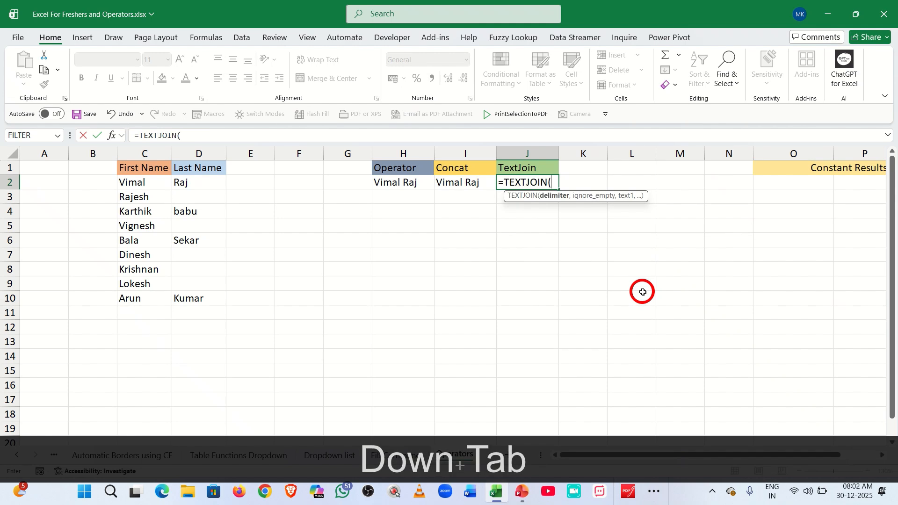
pyautogui.write('" ')
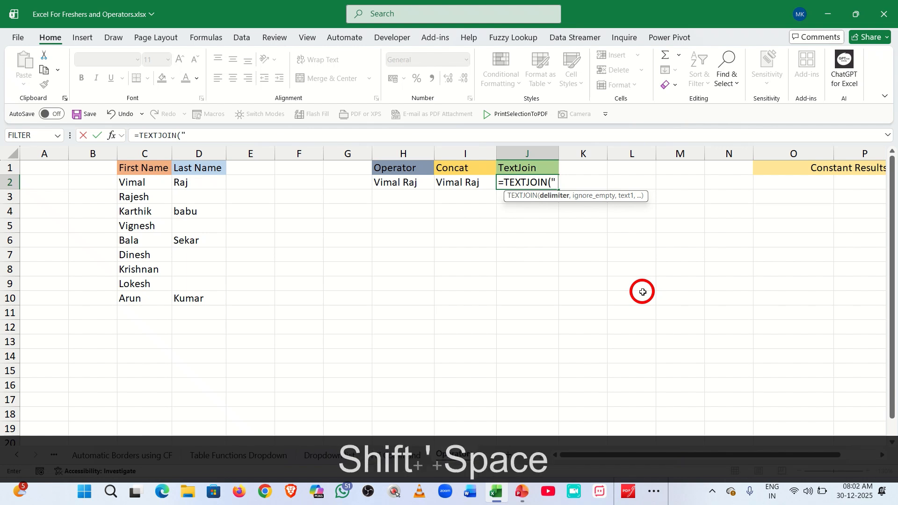
pyautogui.write('",')
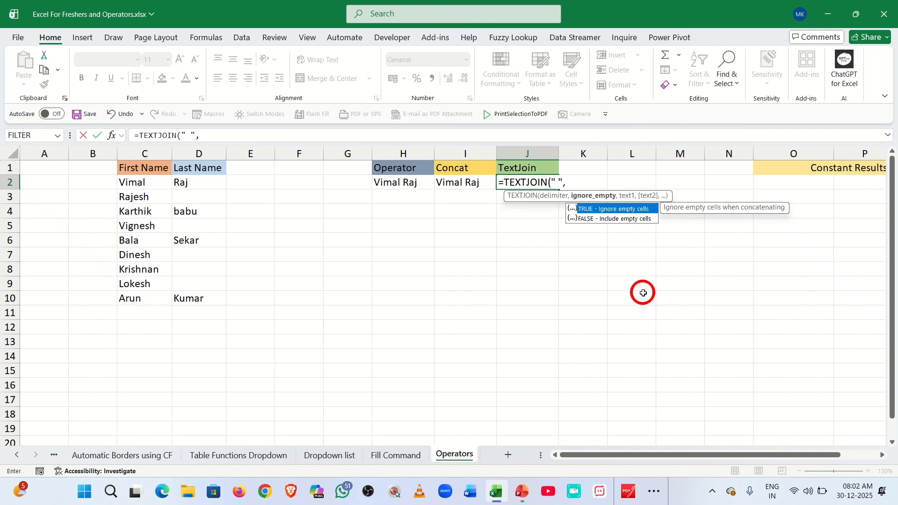
pyautogui.press('Tab')
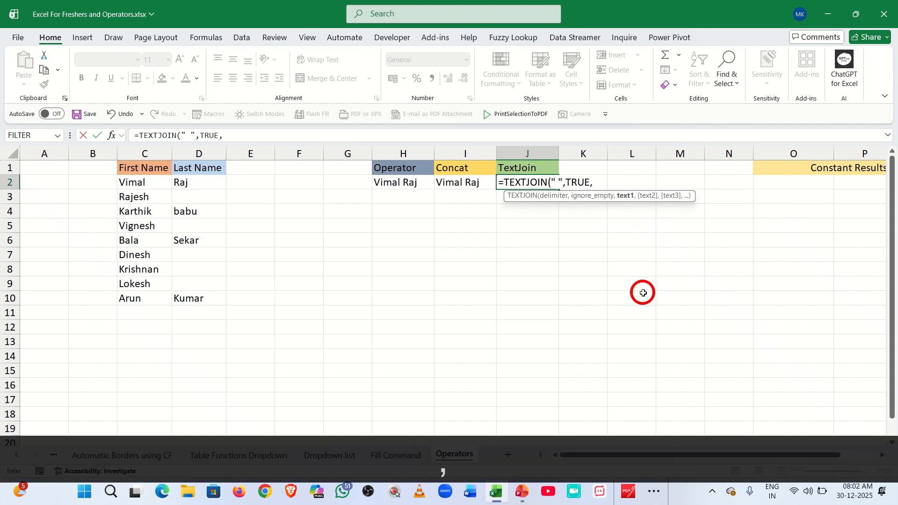
pyautogui.write(',')
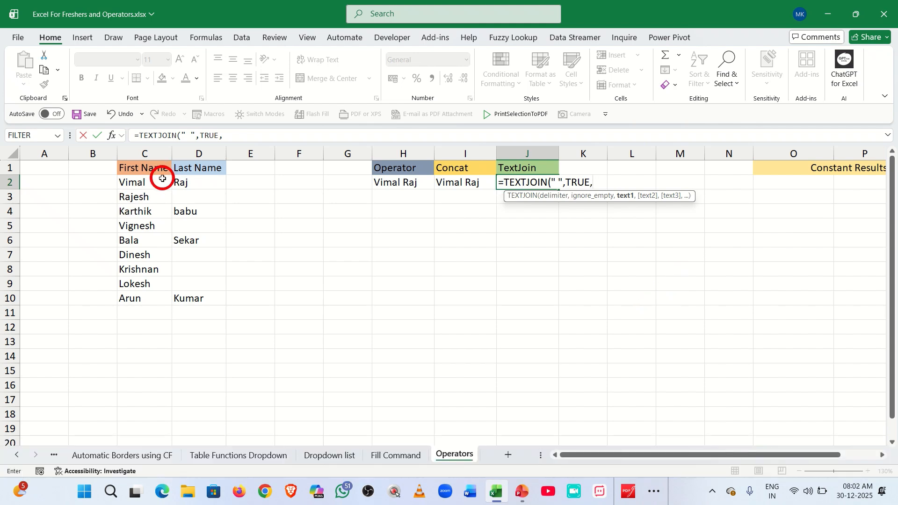
# Complete the J2 formula with the first and last name cells as =TEXTJOIN(" ",TRUE,C2,D2).
pyautogui.click(162, 178)
pyautogui.write(',')
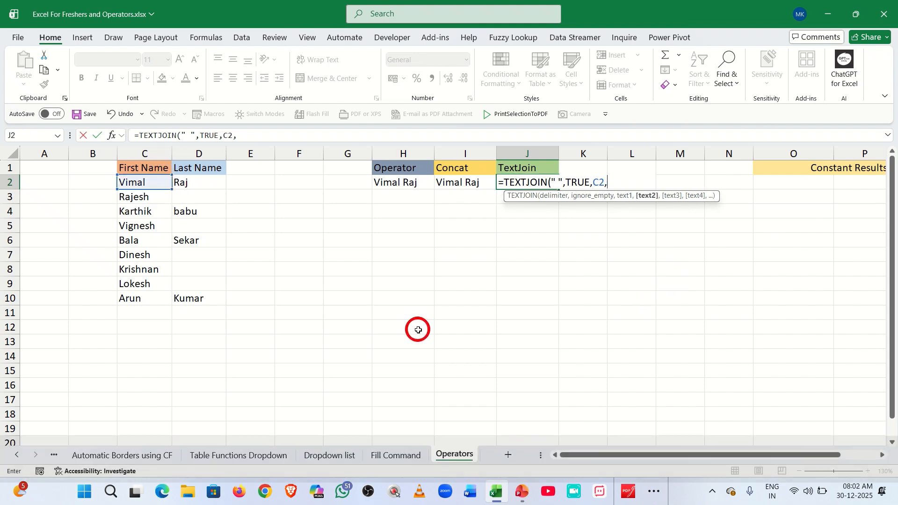
pyautogui.press('Left')
pyautogui.press('Left')
pyautogui.press('Left')
pyautogui.press('Left')
pyautogui.press('Left')
pyautogui.press('Left')
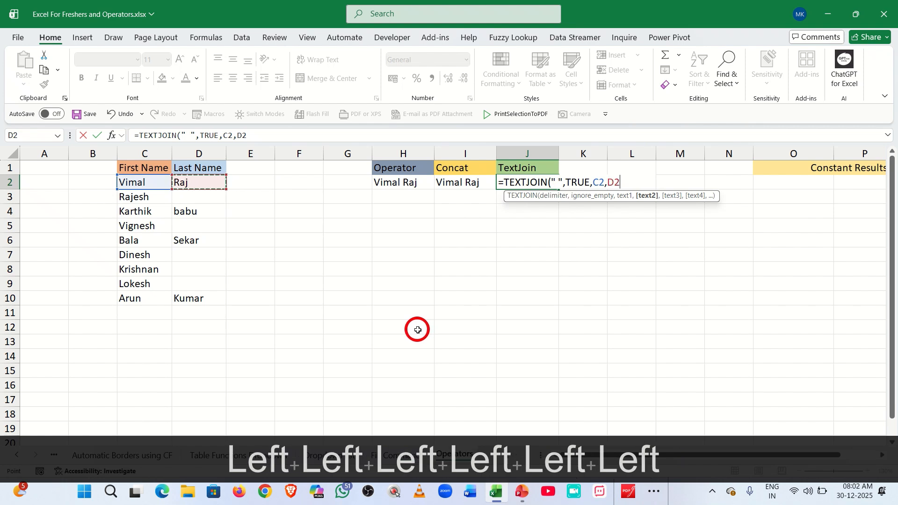
pyautogui.write(')')
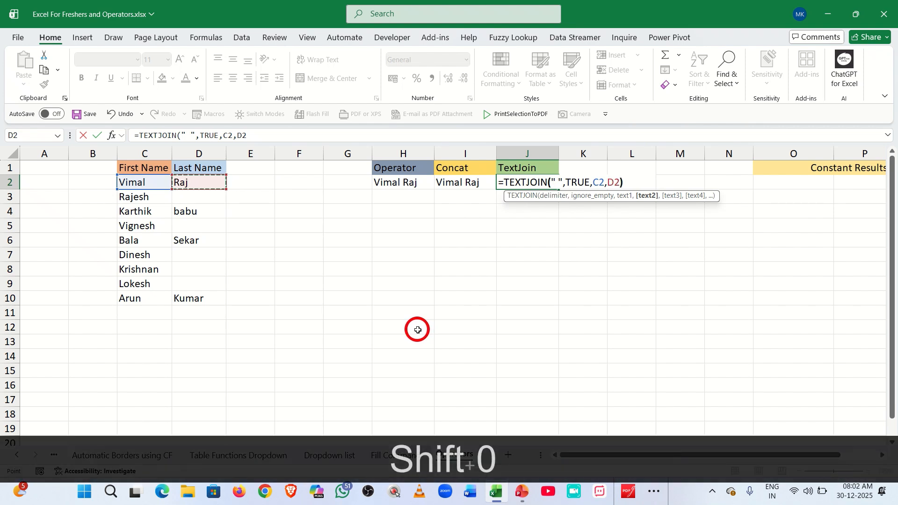
pyautogui.press('Return')
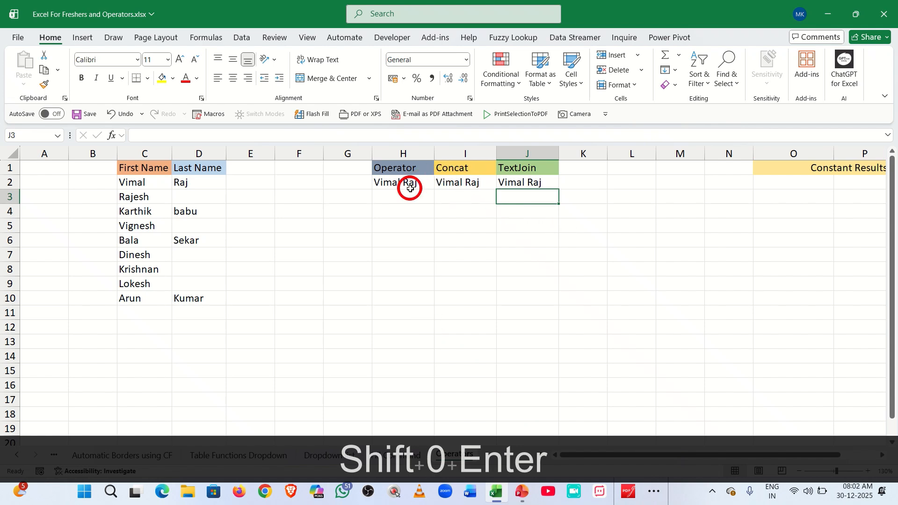
# Fill the Operator, Concat and TextJoin formulas in H2, I2 and J2 down to row 10.
pyautogui.click(417, 189)
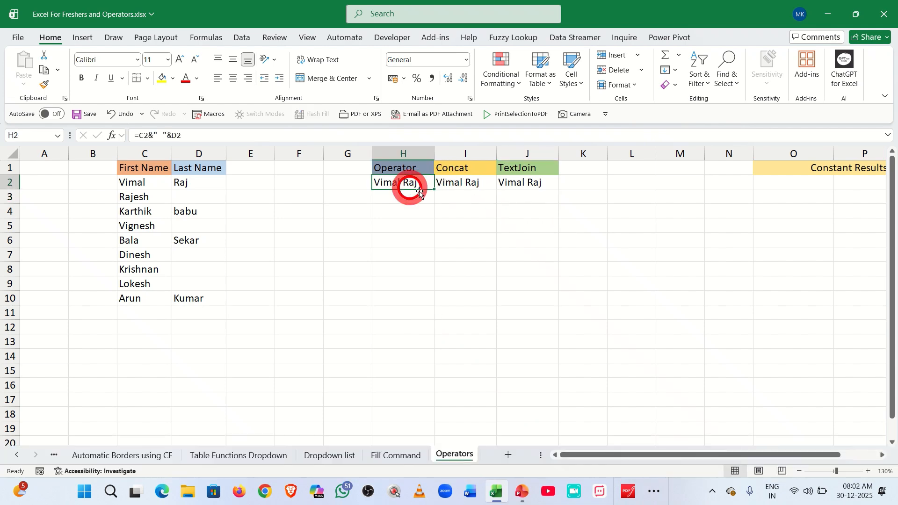
pyautogui.moveTo(434, 189); pyautogui.dragTo(434, 301)
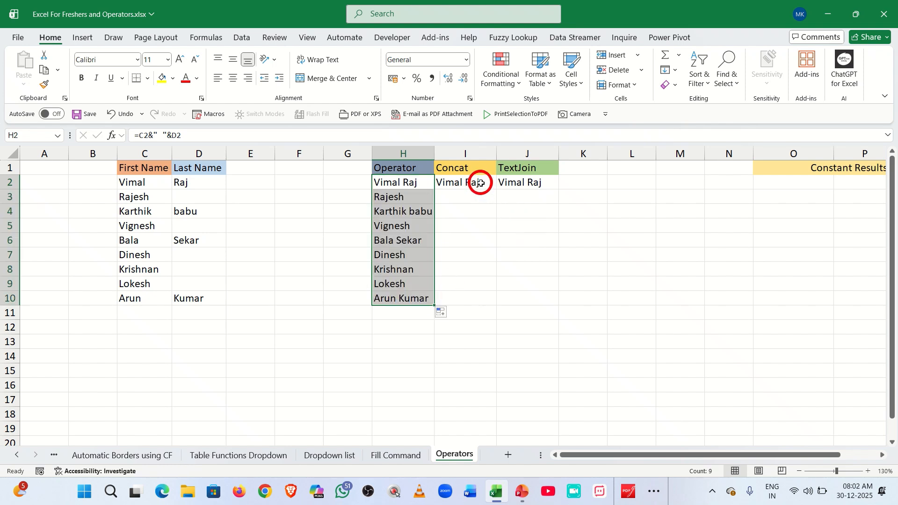
pyautogui.click(481, 182)
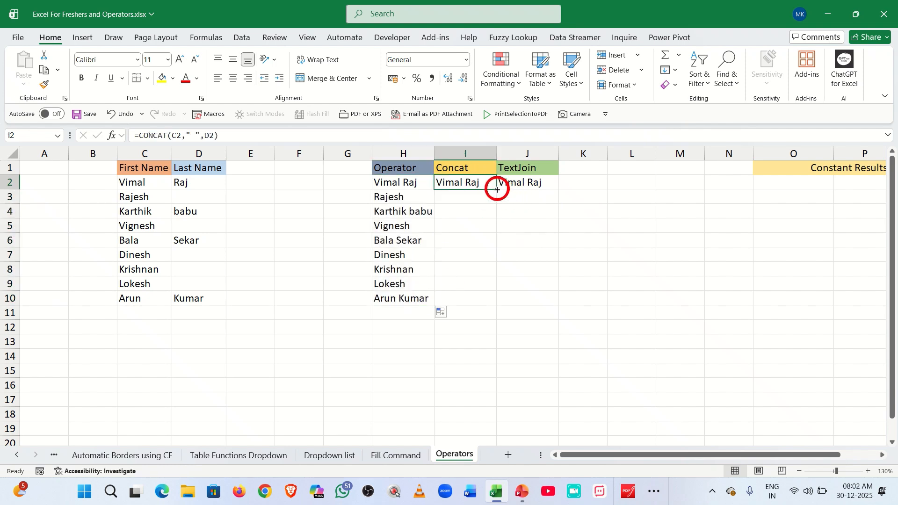
pyautogui.doubleClick(496, 188)
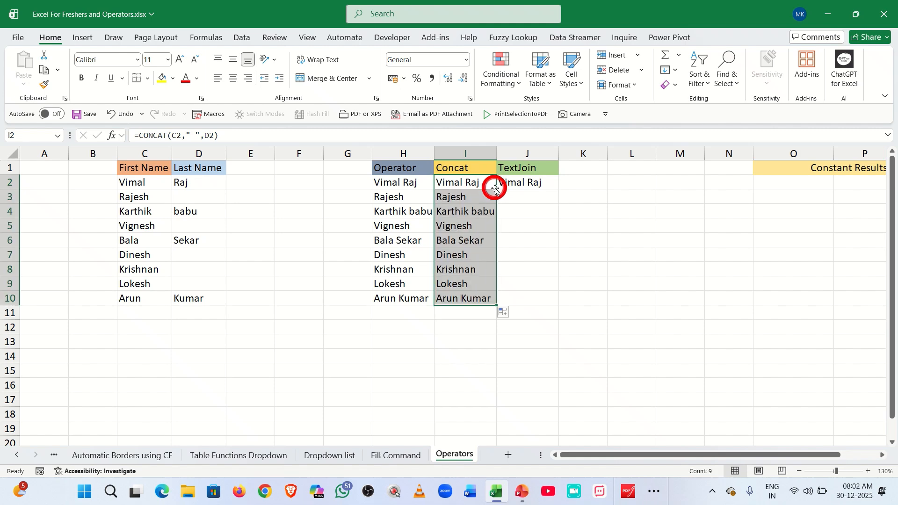
pyautogui.click(544, 180)
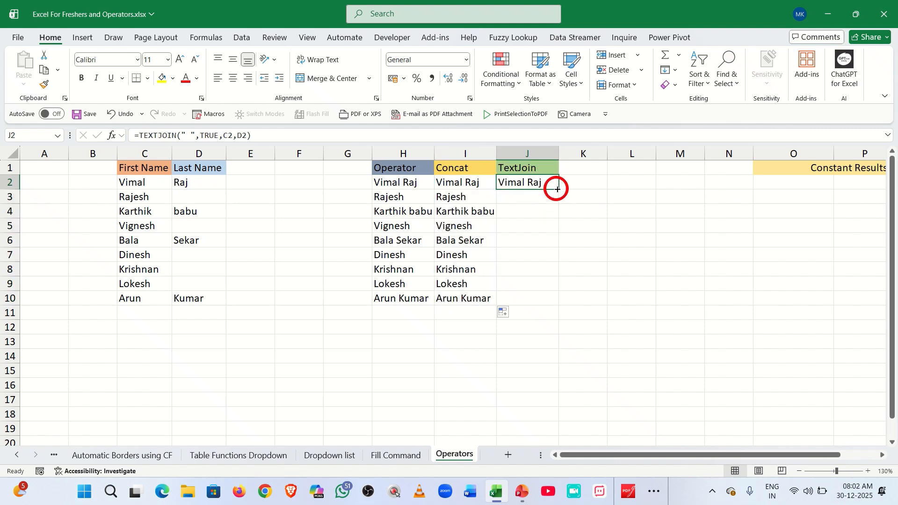
pyautogui.doubleClick(557, 189)
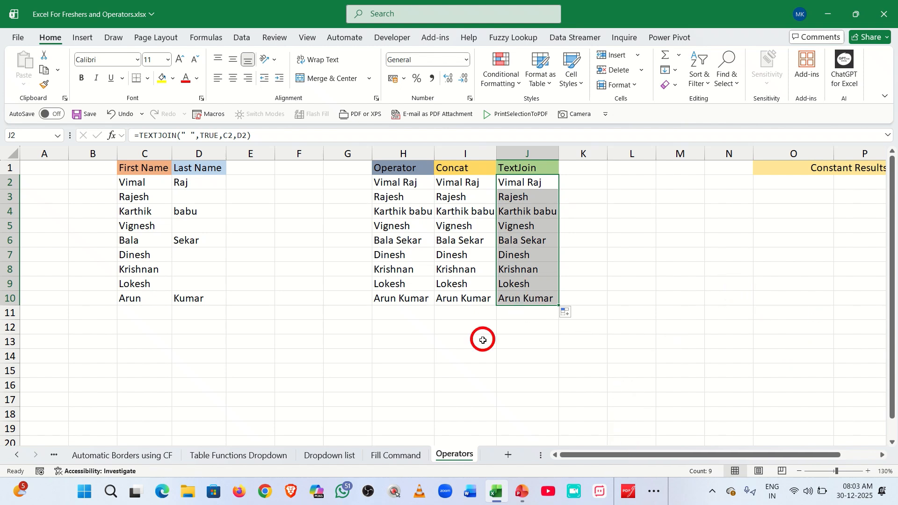
pyautogui.click(720, 298)
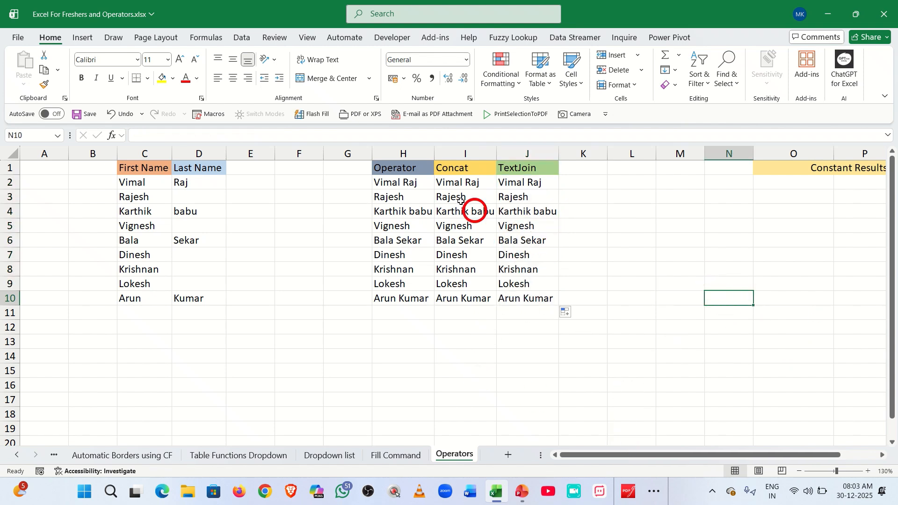
# Copy the combined names in H2:J10 to O2 under Constant Results as values only, and autofit column Q.
pyautogui.click(395, 186)
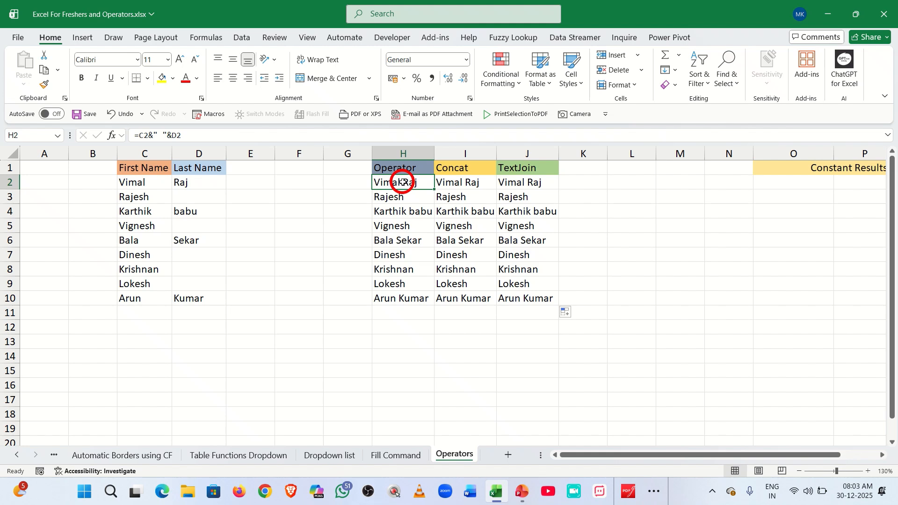
pyautogui.moveTo(403, 183); pyautogui.dragTo(536, 297)
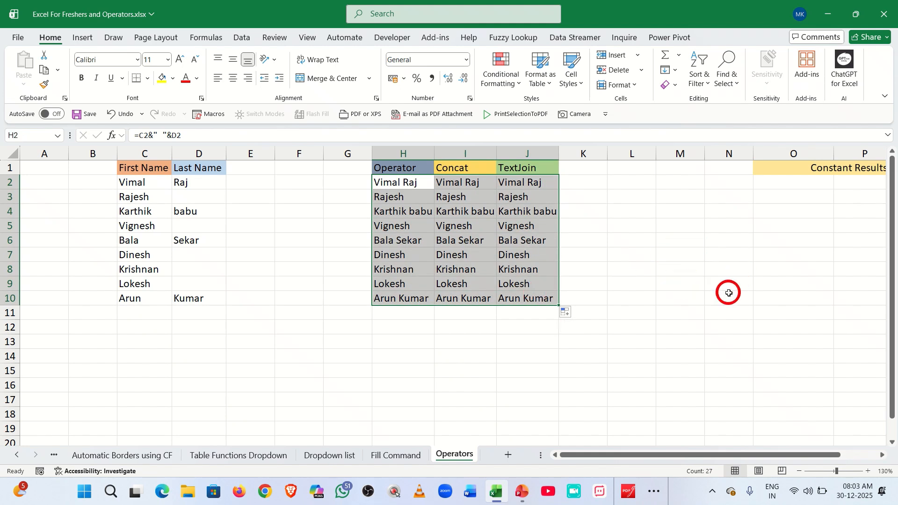
pyautogui.hotkey('ctrl', 'c')
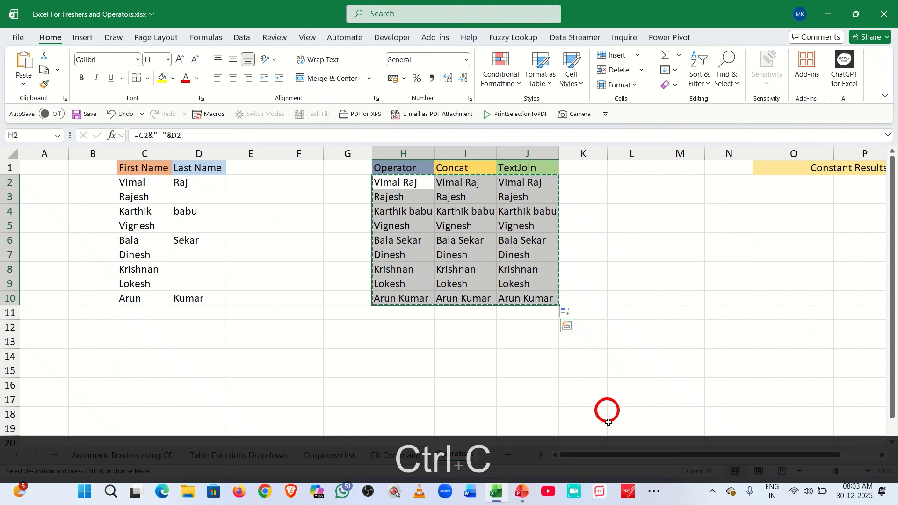
pyautogui.moveTo(615, 454); pyautogui.dragTo(637, 455)
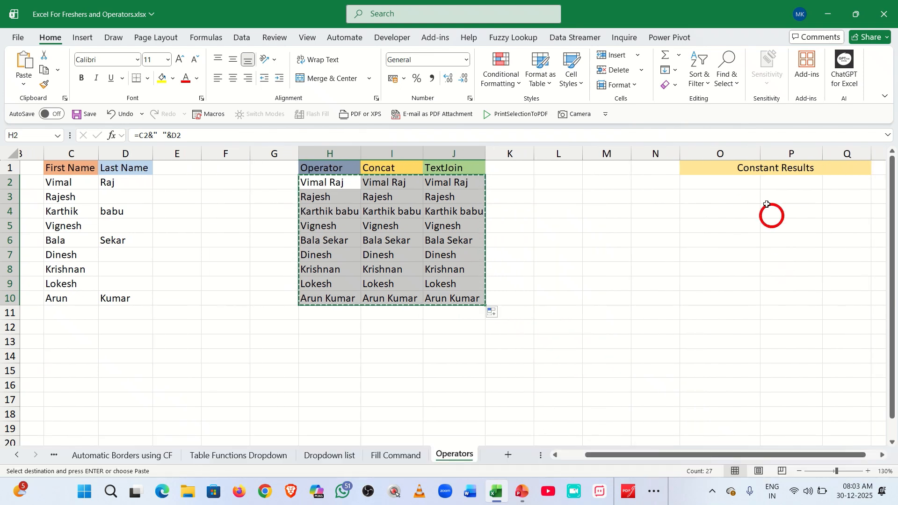
pyautogui.click(699, 185)
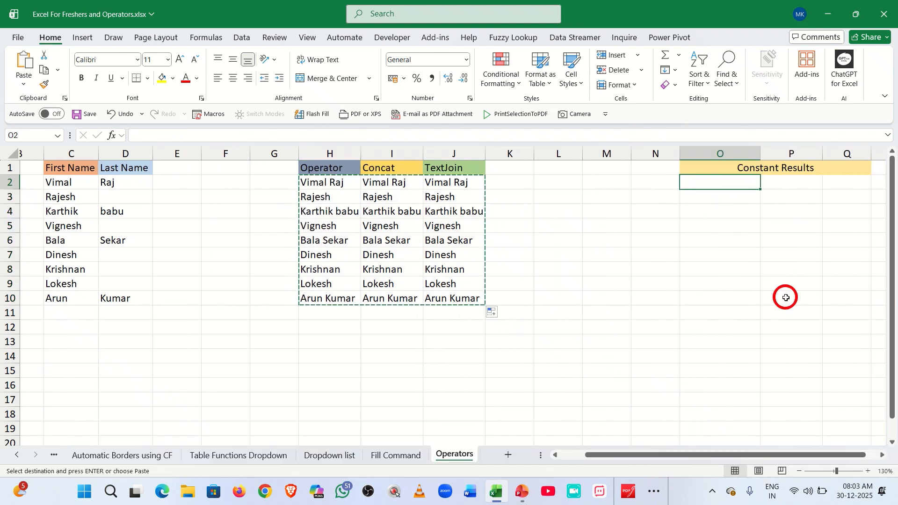
pyautogui.press('ctrl')
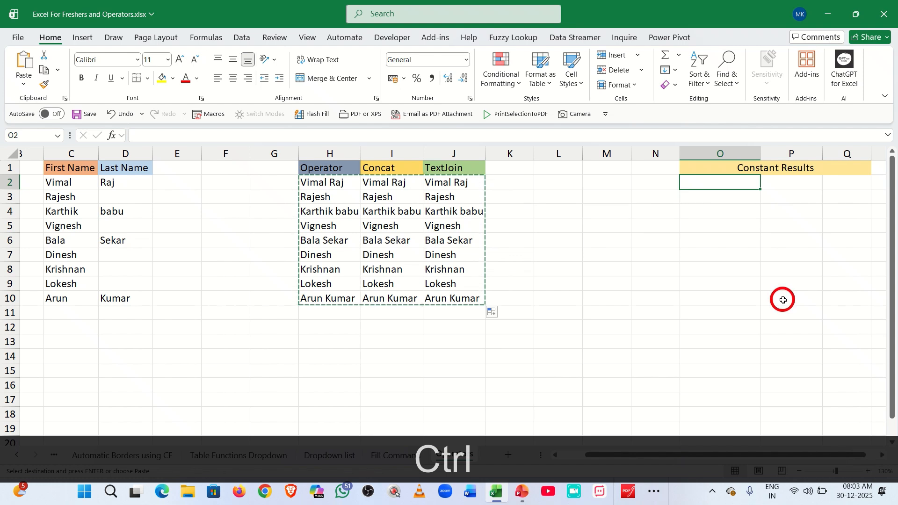
pyautogui.hotkey('ctrl', 'shift', 'v')
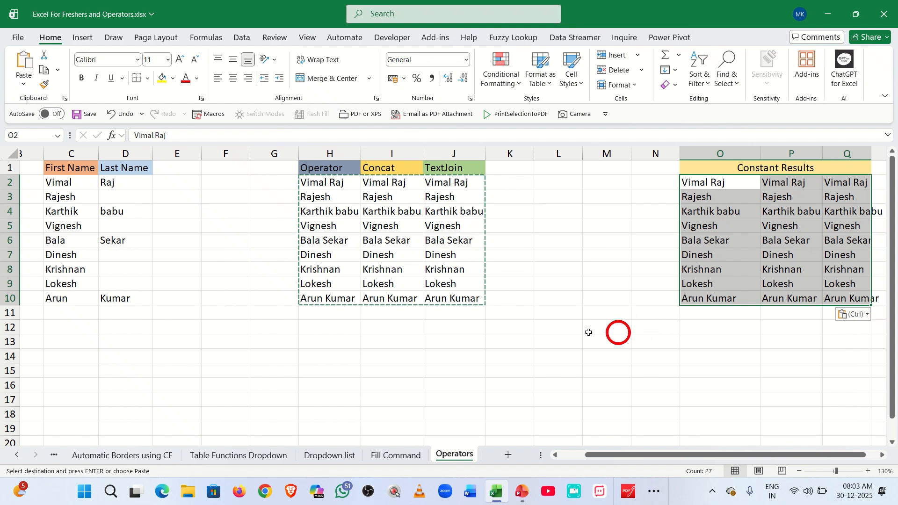
pyautogui.press('Escape')
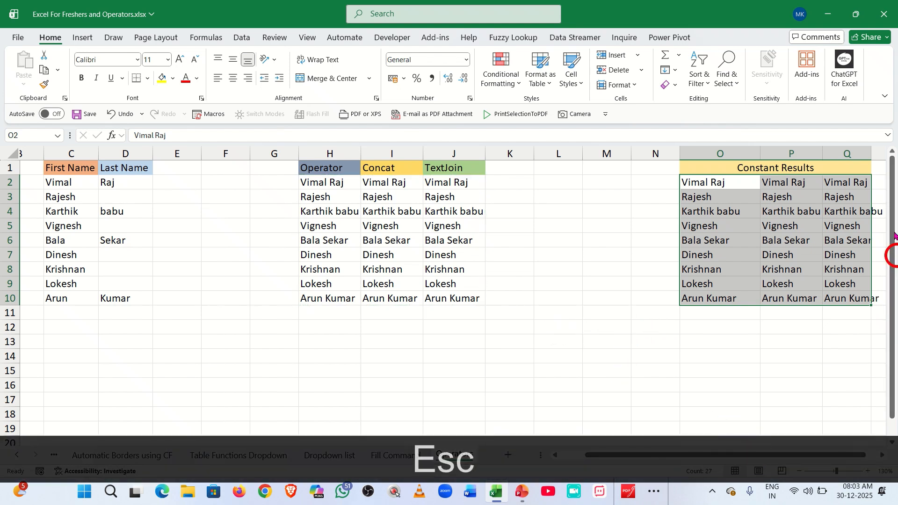
pyautogui.doubleClick(872, 153)
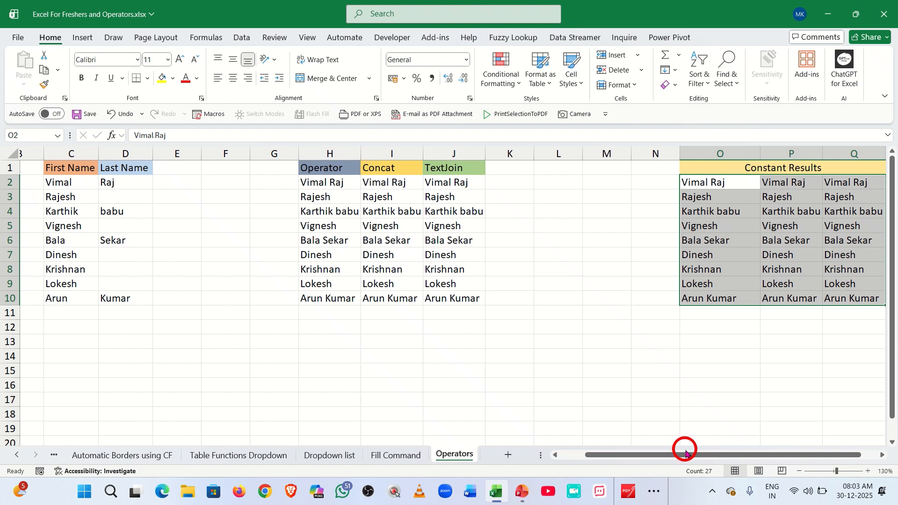
pyautogui.moveTo(685, 450); pyautogui.dragTo(718, 456)
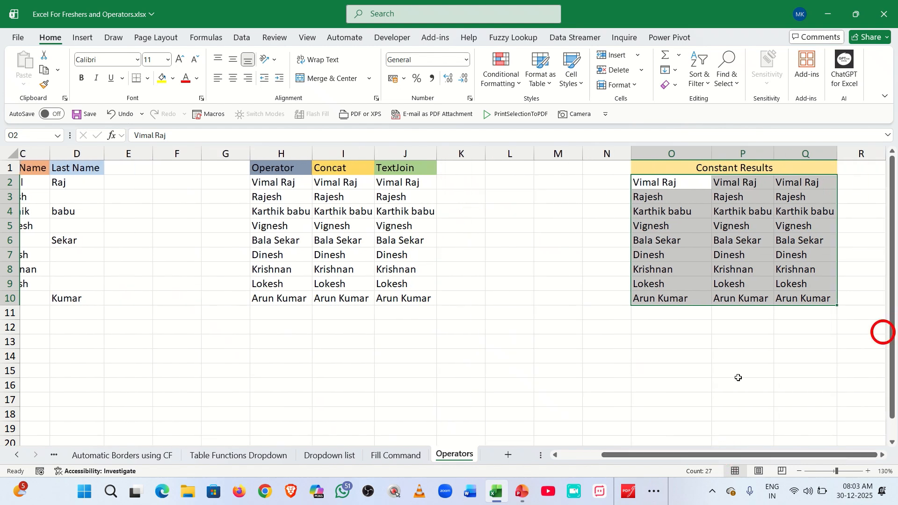
# Enter the formula =LEN(O9) in O15 to count the characters of the pasted name in O9.
pyautogui.click(675, 372)
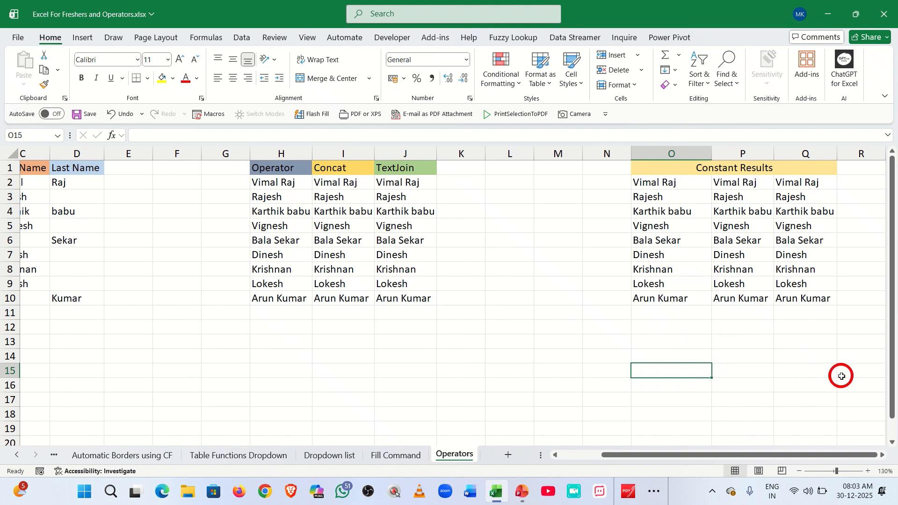
pyautogui.write('=len')
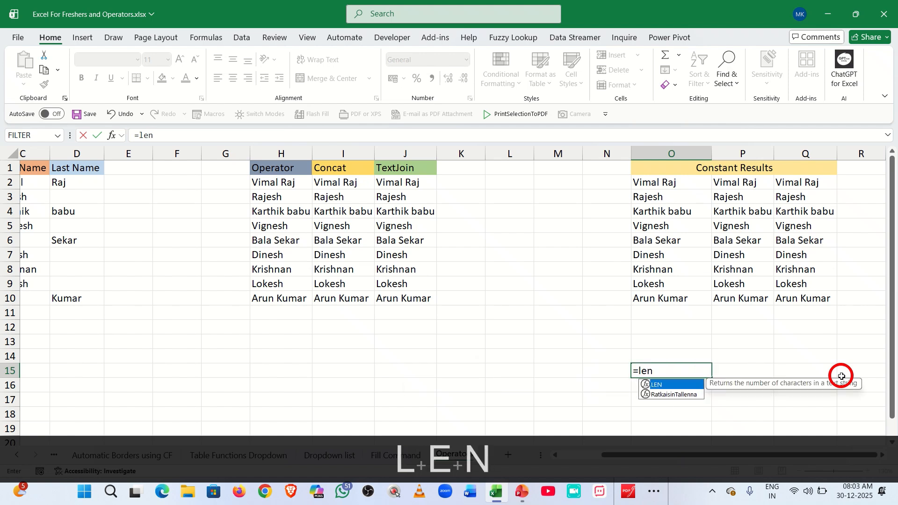
pyautogui.press('Tab')
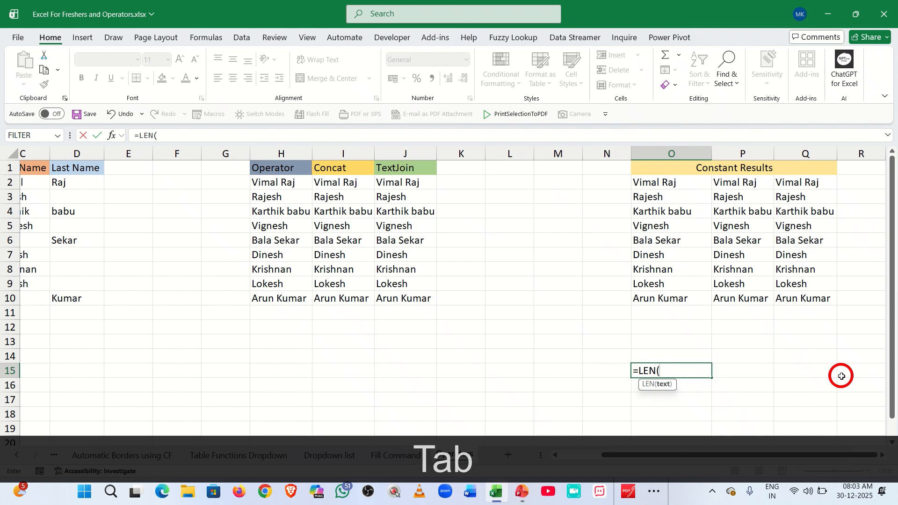
pyautogui.click(679, 285)
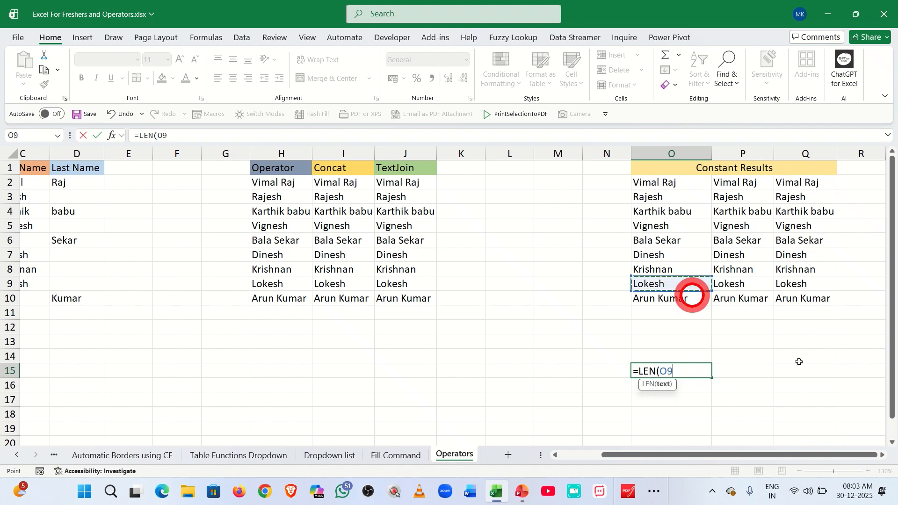
pyautogui.write(')')
pyautogui.press('Return')
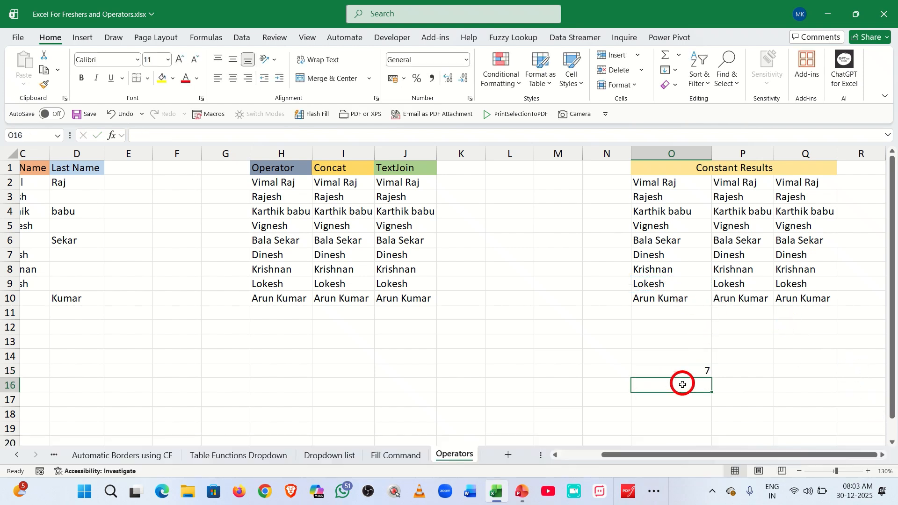
# Inspect the LEN formula in O15 and check the pasted name in O9 for a trailing space.
pyautogui.click(683, 369)
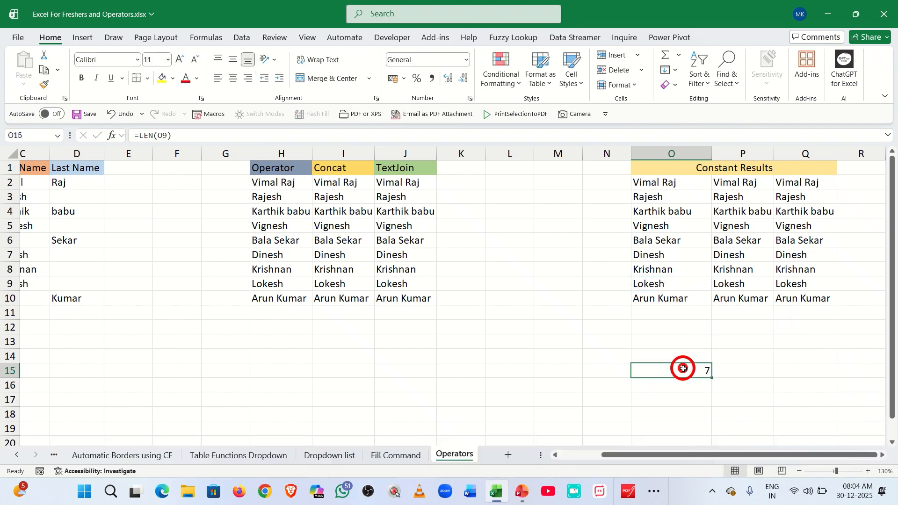
pyautogui.click(676, 284)
pyautogui.doubleClick(676, 284)
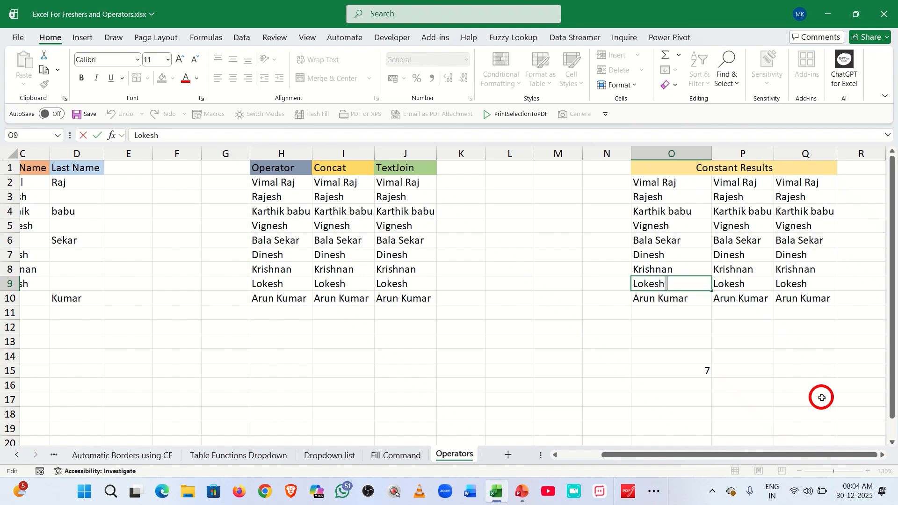
pyautogui.press('Escape')
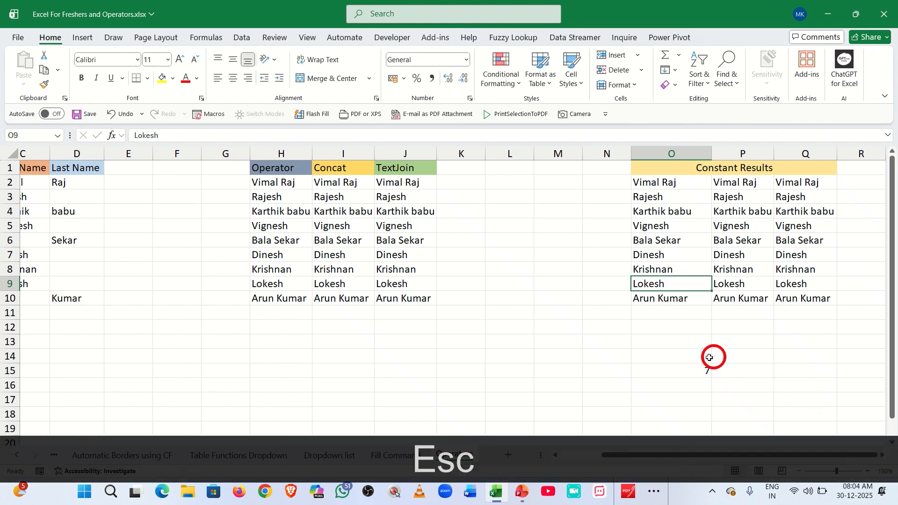
# Enter the formula =LEN(P9) in P15 to count the characters of the pasted Concat result.
pyautogui.click(756, 367)
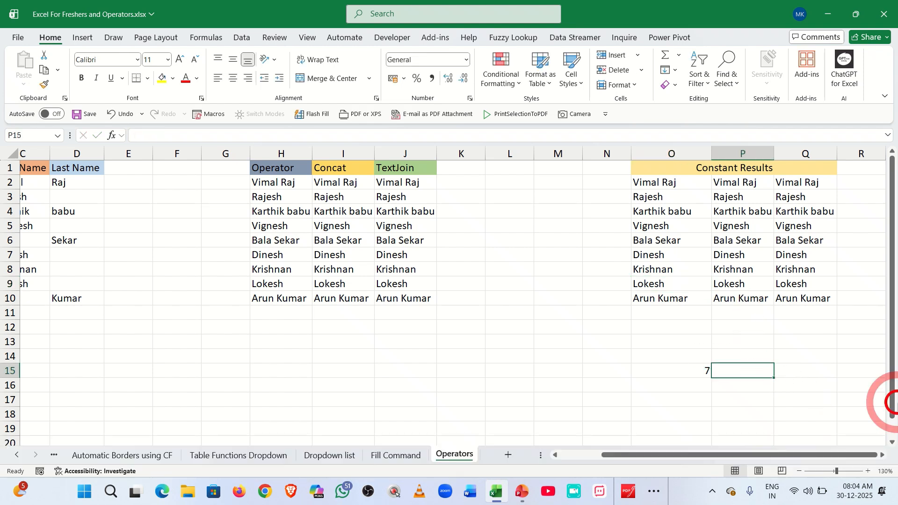
pyautogui.write('=len')
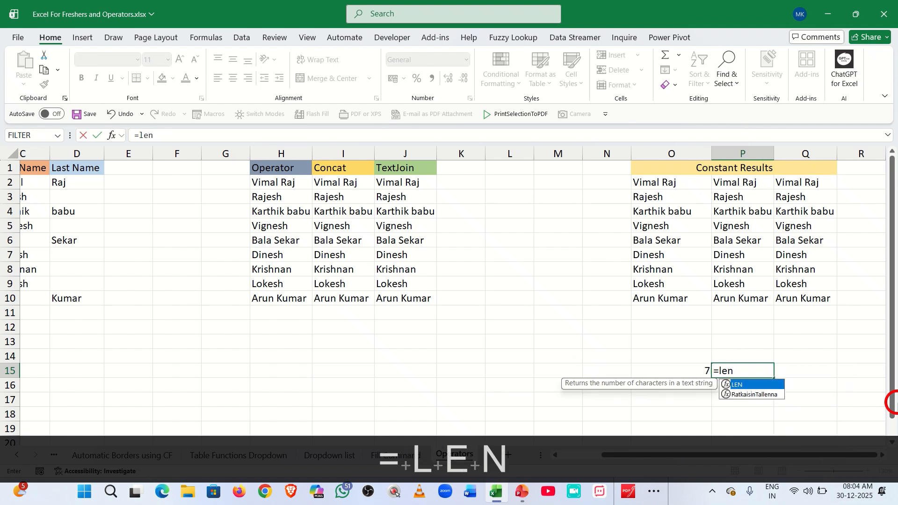
pyautogui.press('Tab')
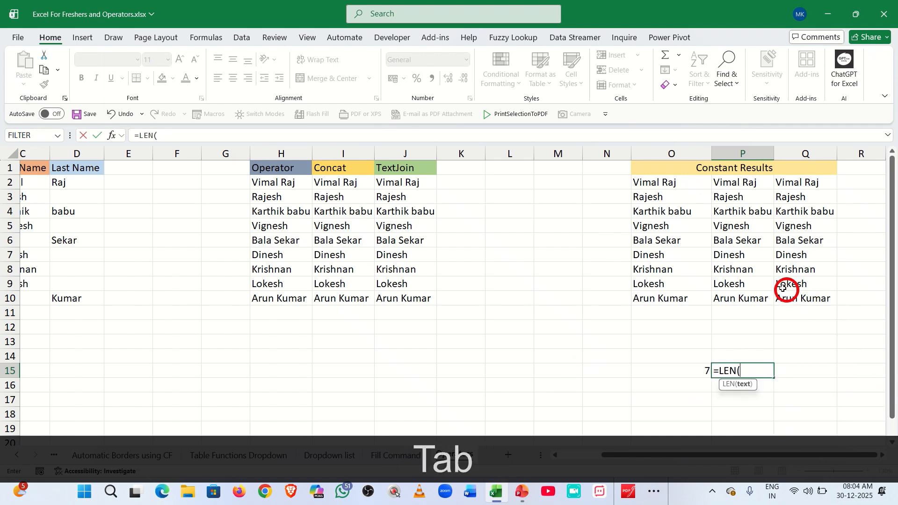
pyautogui.click(758, 282)
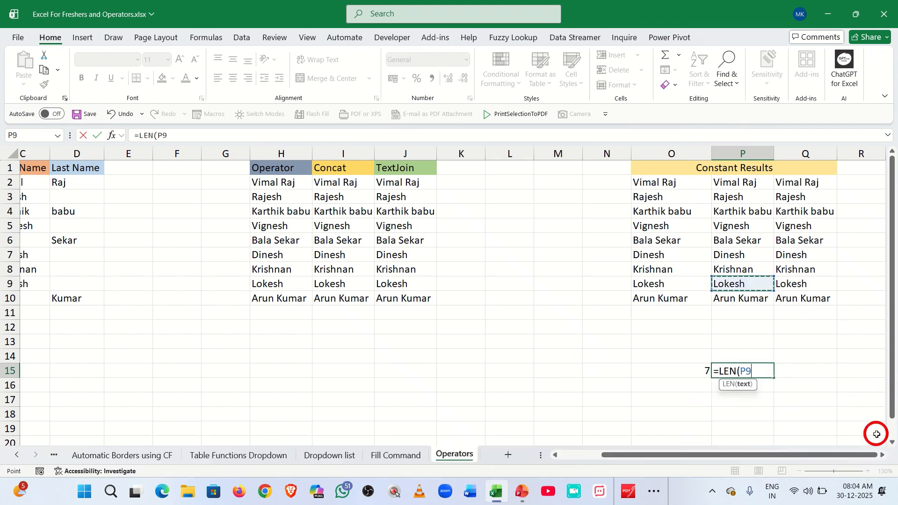
pyautogui.press('Return')
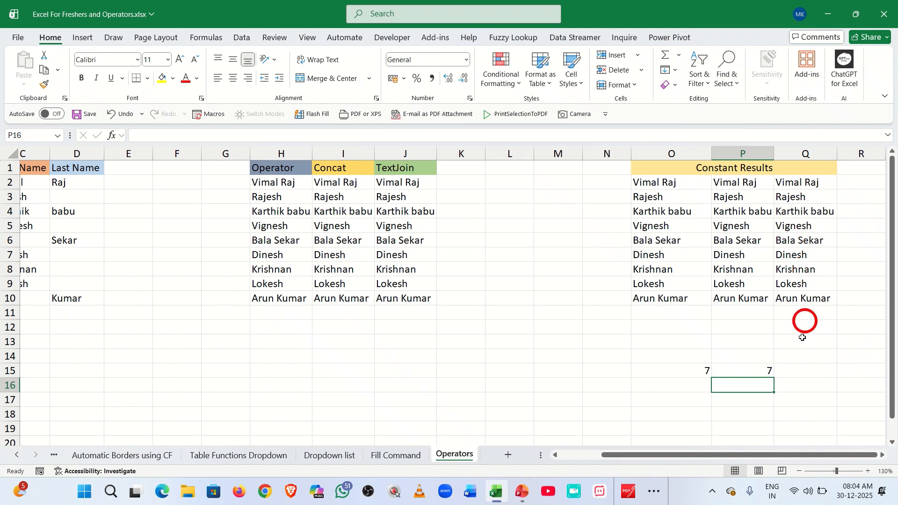
# Enter the formula =LEN(Q9) in Q15 to count the characters of the pasted TextJoin result.
pyautogui.click(800, 370)
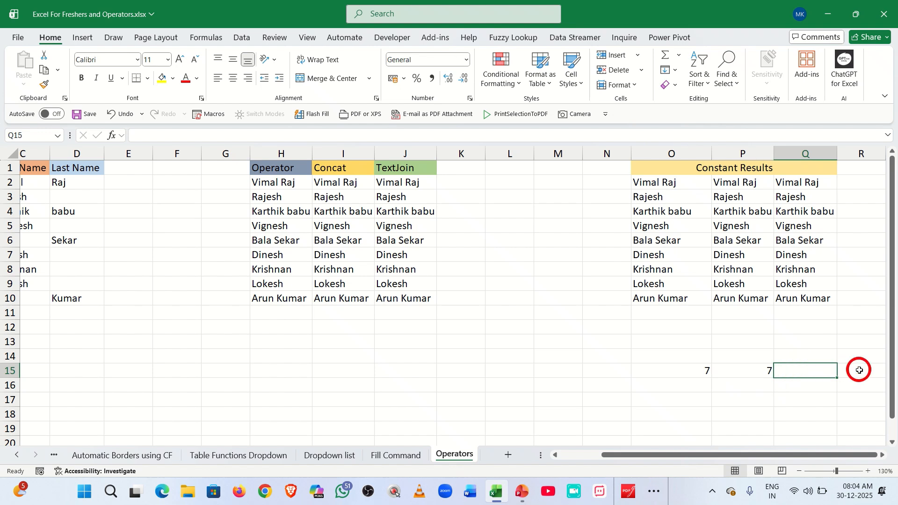
pyautogui.write('=len')
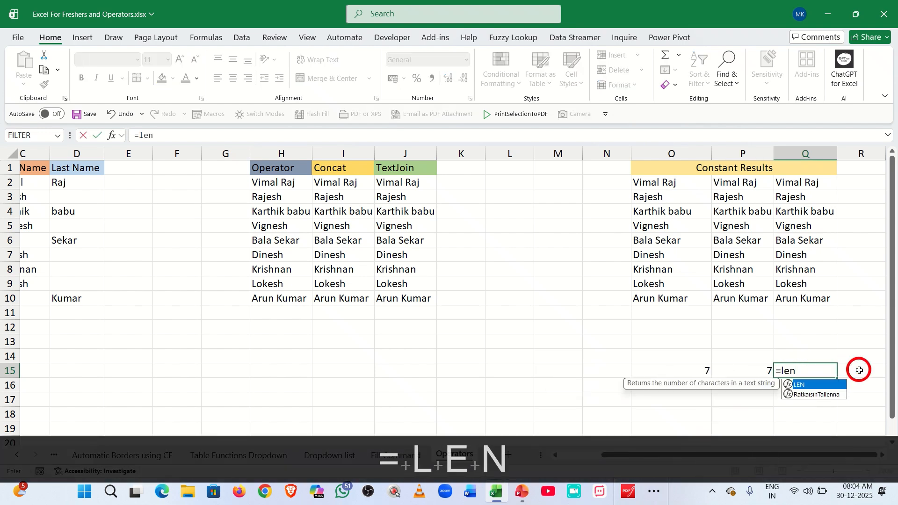
pyautogui.press('Tab')
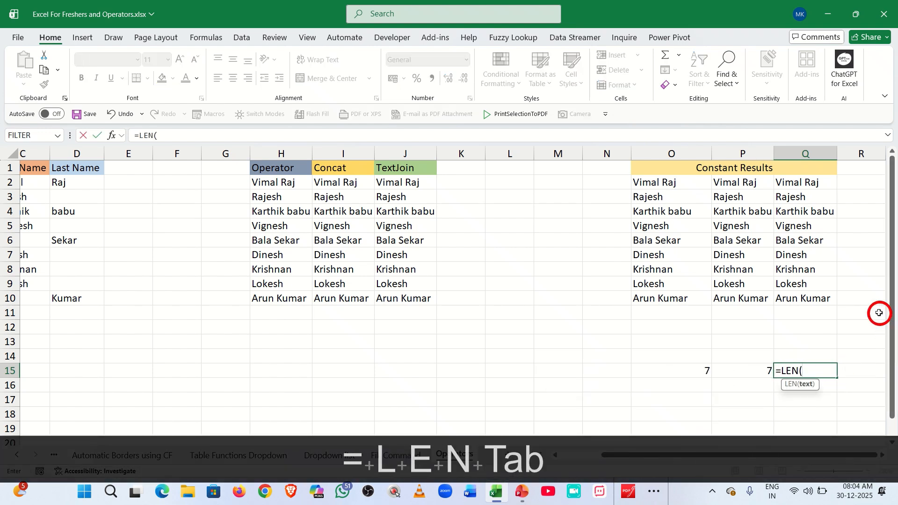
pyautogui.click(822, 285)
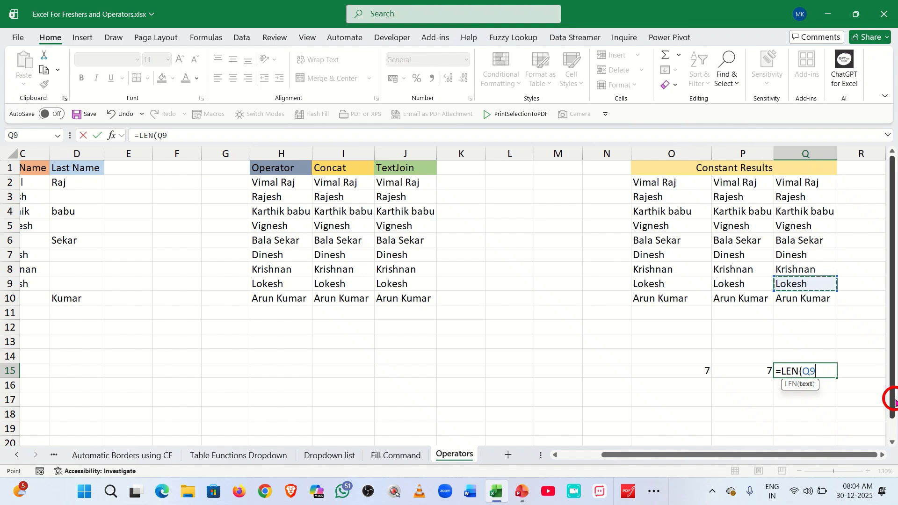
pyautogui.press('Return')
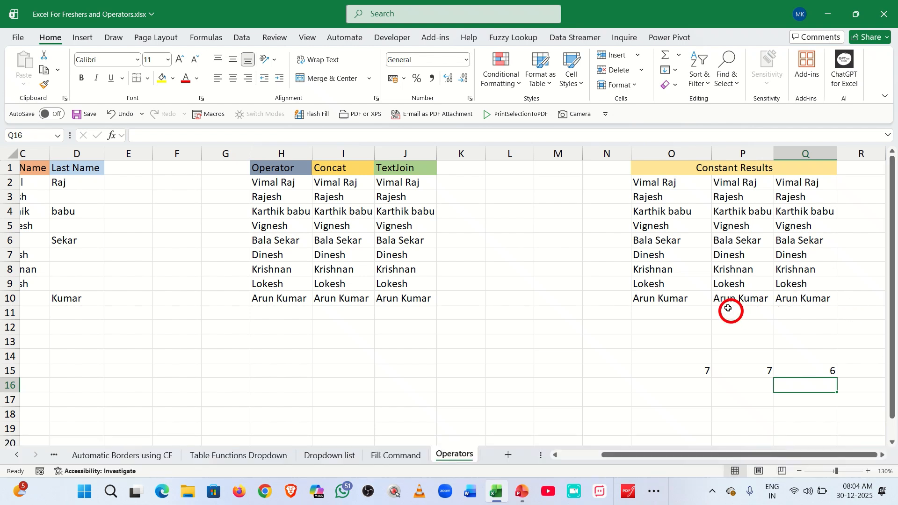
# Examine the last character of the pasted names in O9 and P9 without changing either cell.
pyautogui.doubleClick(675, 284)
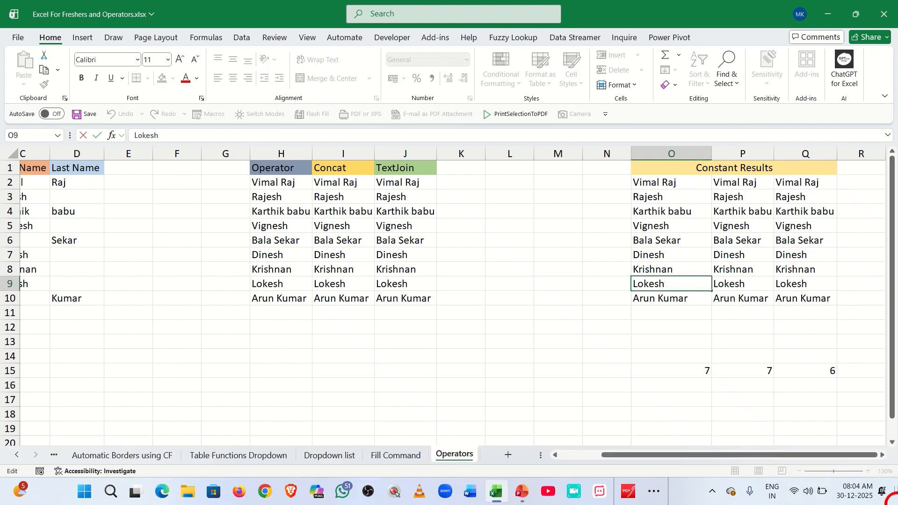
pyautogui.hotkey('shift', 'Left')
pyautogui.press('Escape')
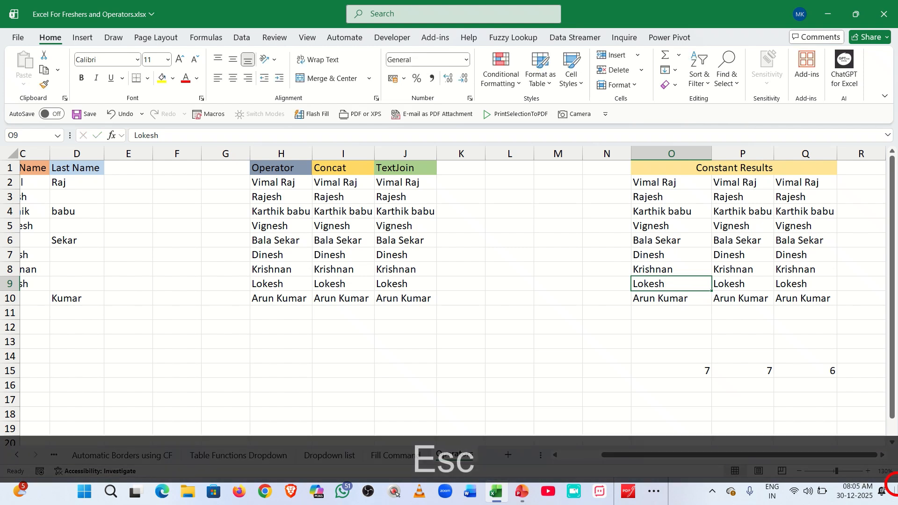
pyautogui.press('Tab')
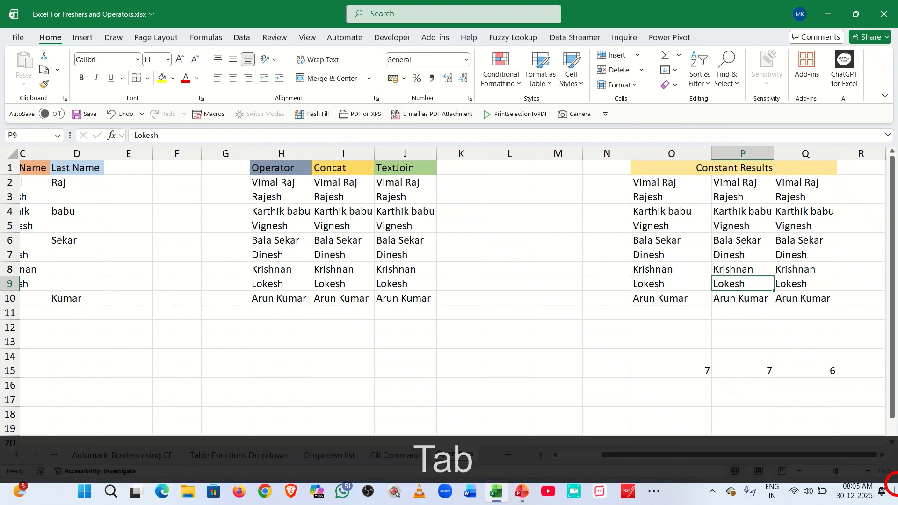
pyautogui.press('F2')
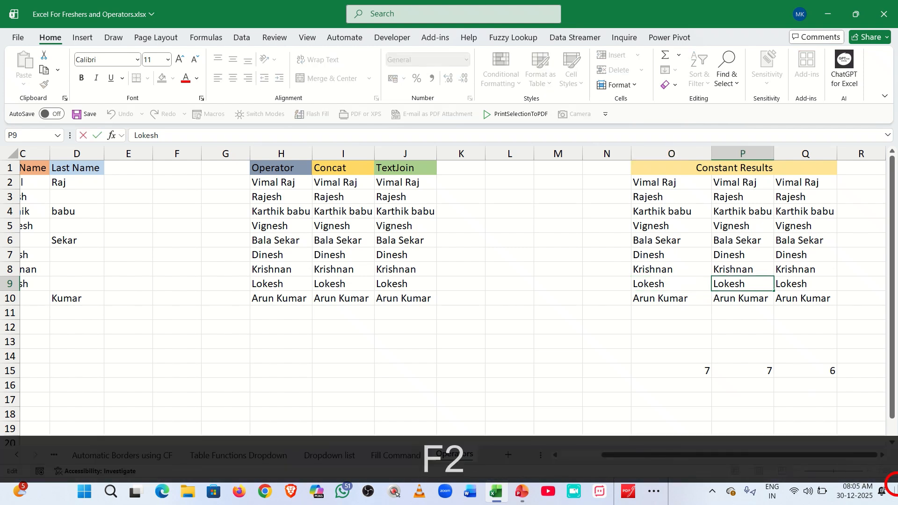
pyautogui.hotkey('shift', 'Left')
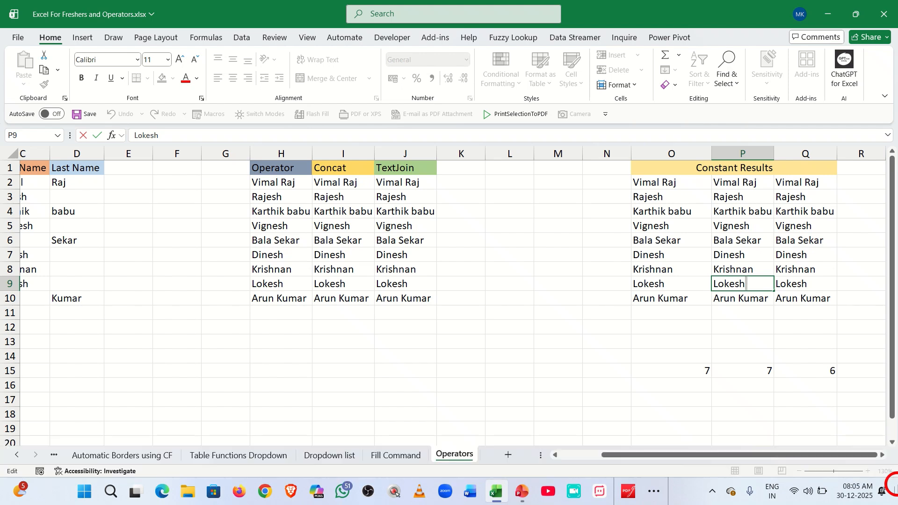
pyautogui.press('Return')
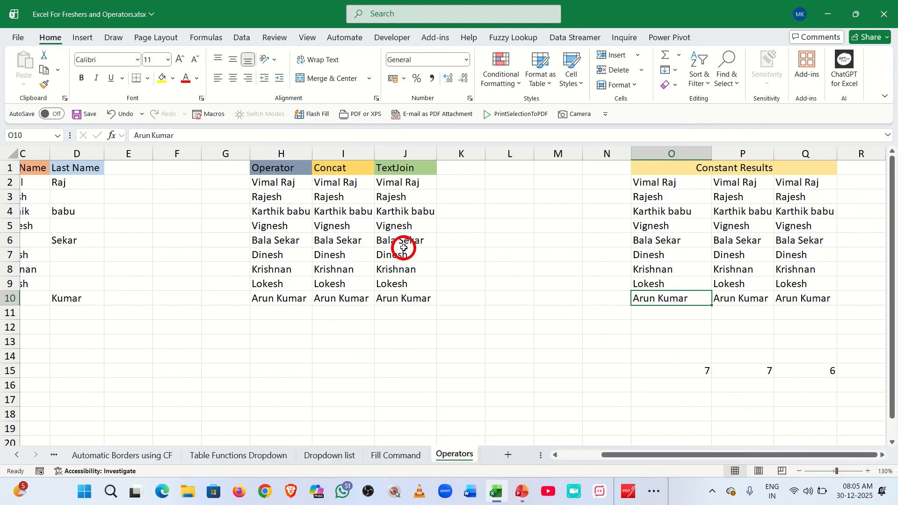
# Enter the formula =FORMULATEXT(J2) in K14 to display the first TextJoin formula as text.
pyautogui.click(266, 182)
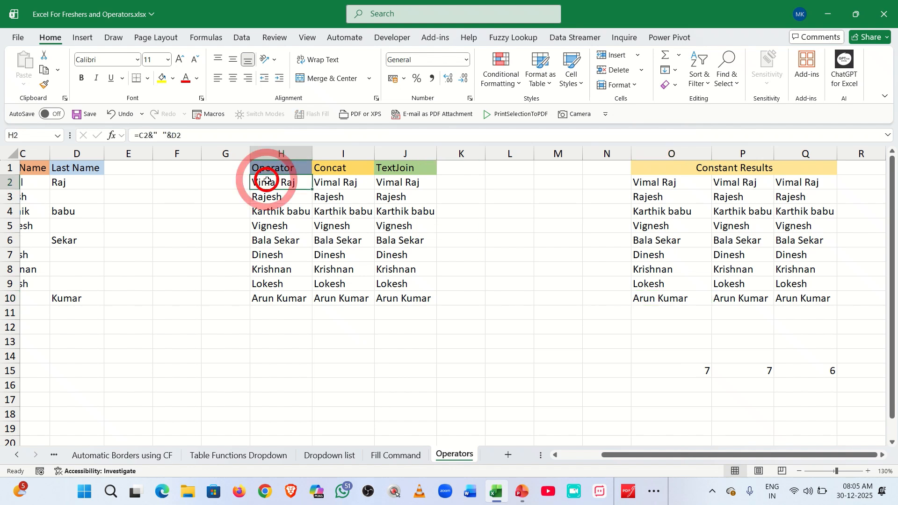
pyautogui.click(403, 181)
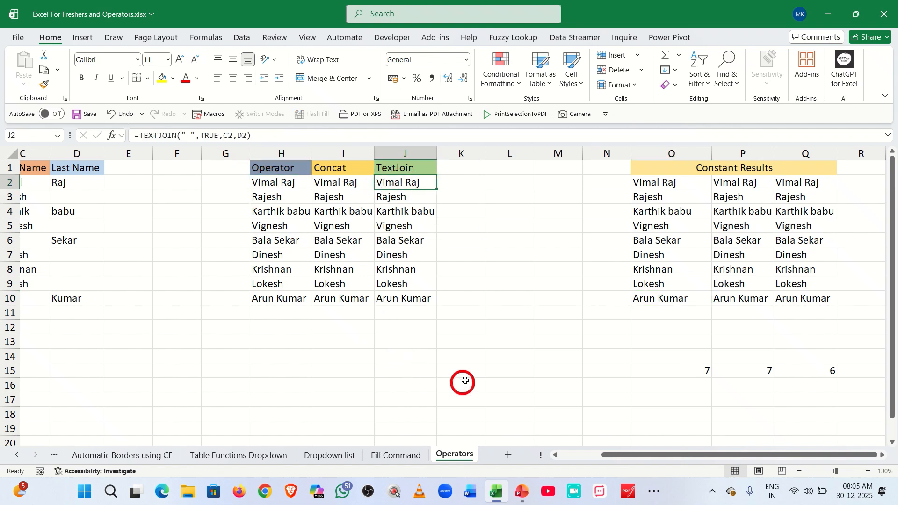
pyautogui.click(465, 362)
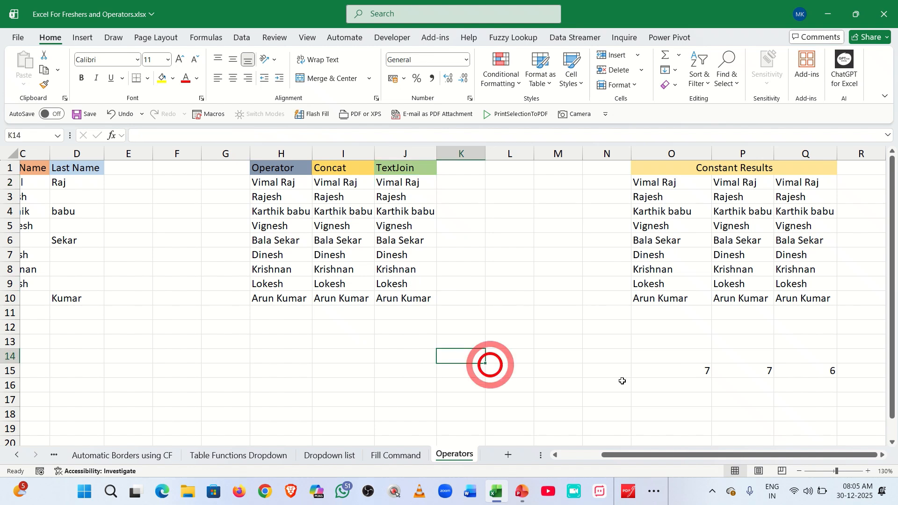
pyautogui.write('=')
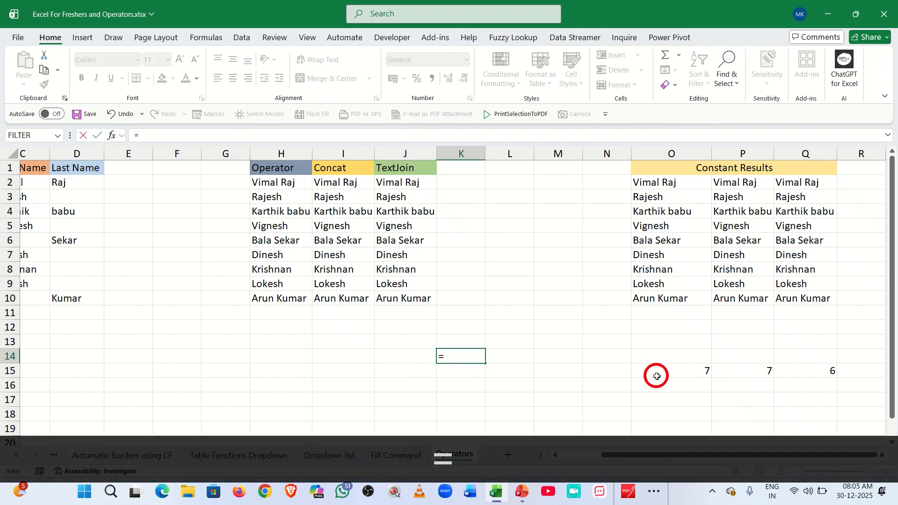
pyautogui.write('form')
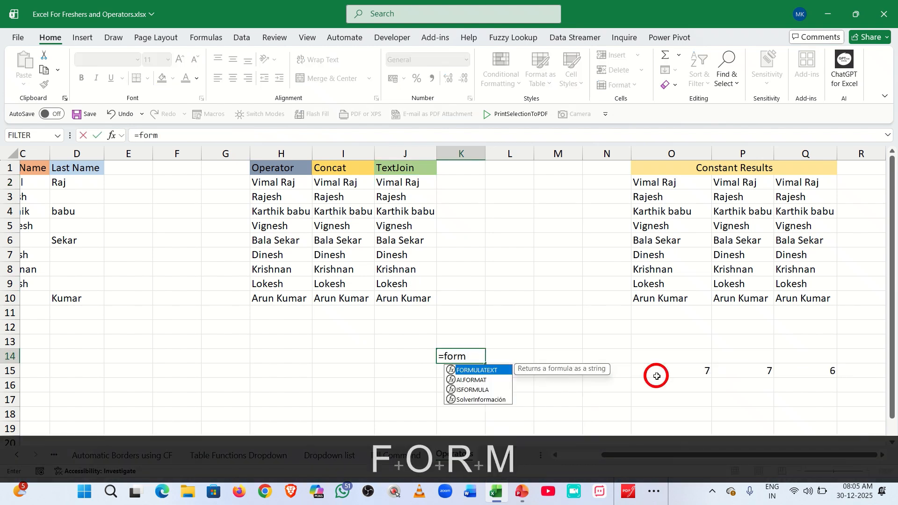
pyautogui.press('Tab')
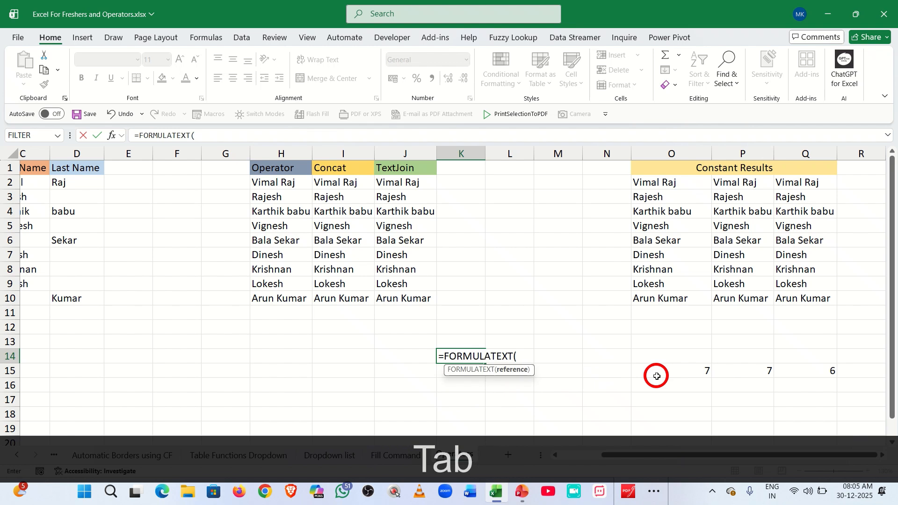
pyautogui.click(408, 183)
pyautogui.press('Return')
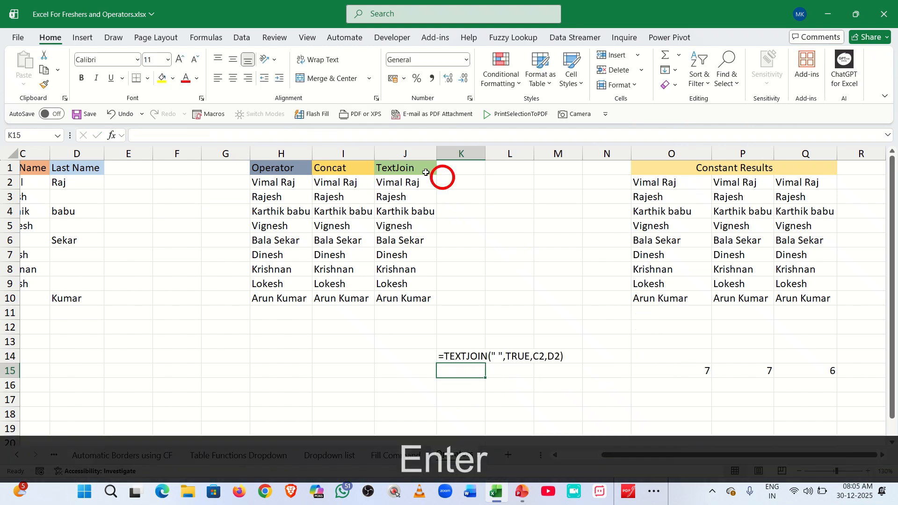
# Compare the TextJoin formula in J2 with the FORMULATEXT formula in K14.
pyautogui.click(402, 184)
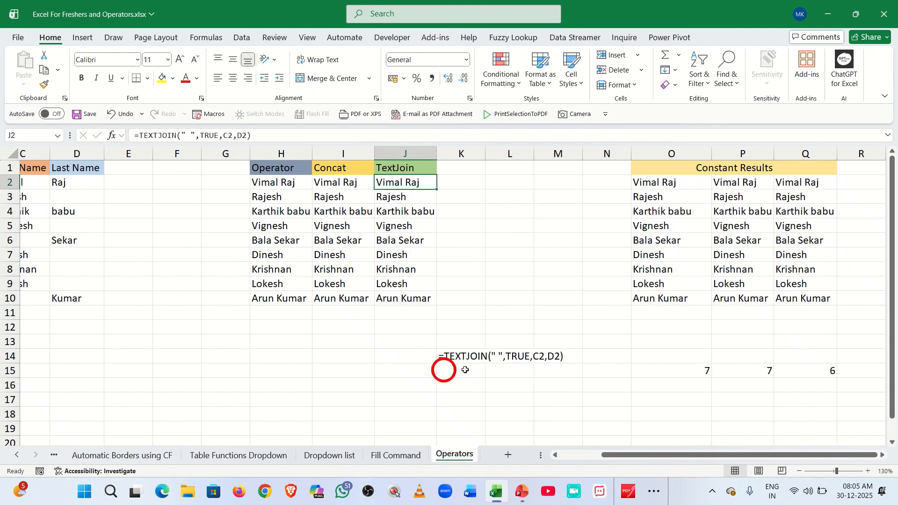
pyautogui.click(469, 357)
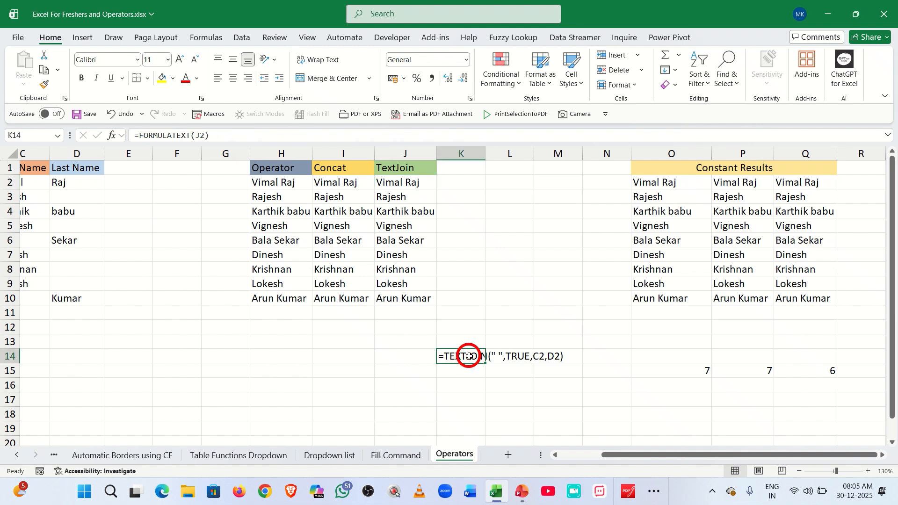
pyautogui.click(560, 399)
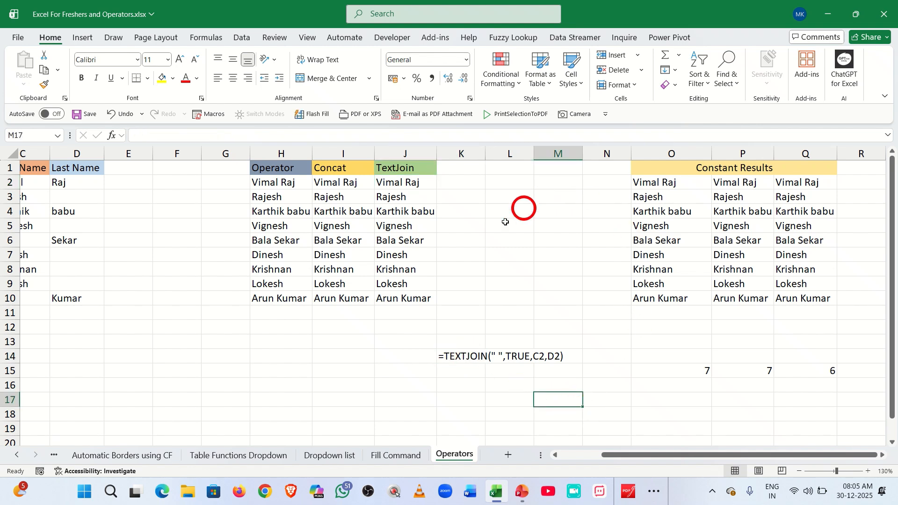
pyautogui.moveTo(408, 19)
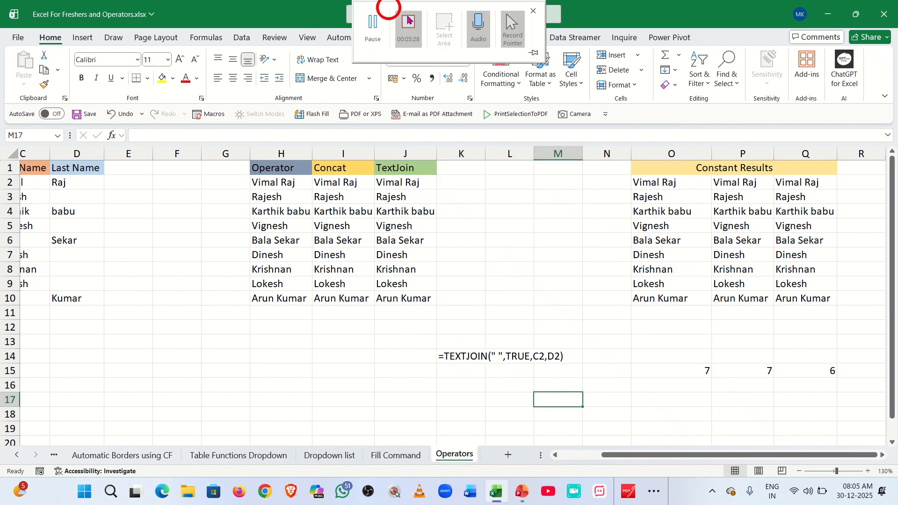